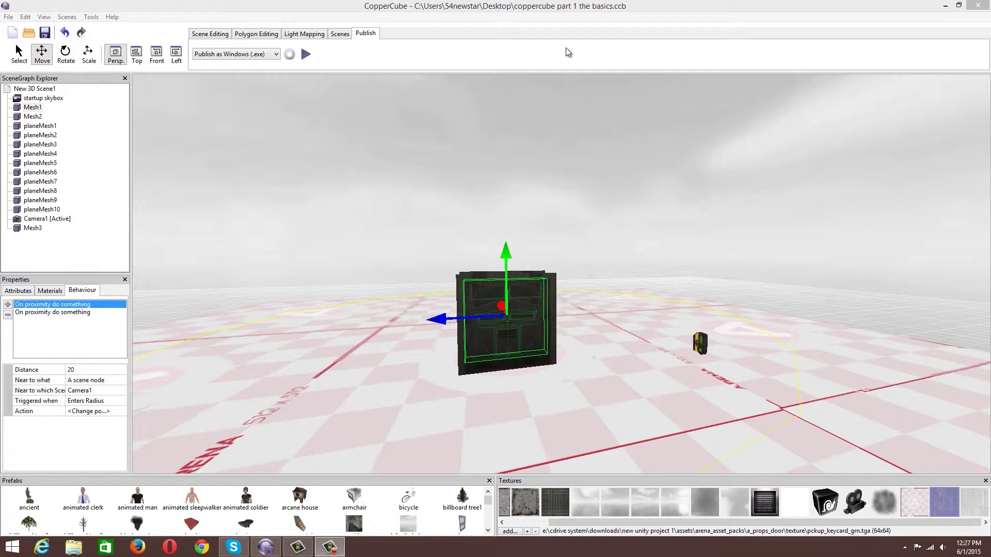
- Open the recent file "coppercube part 2 the basics.ccb", discarding changes to the current scene
{"action": "left_click", "coordinate": [8, 17]}
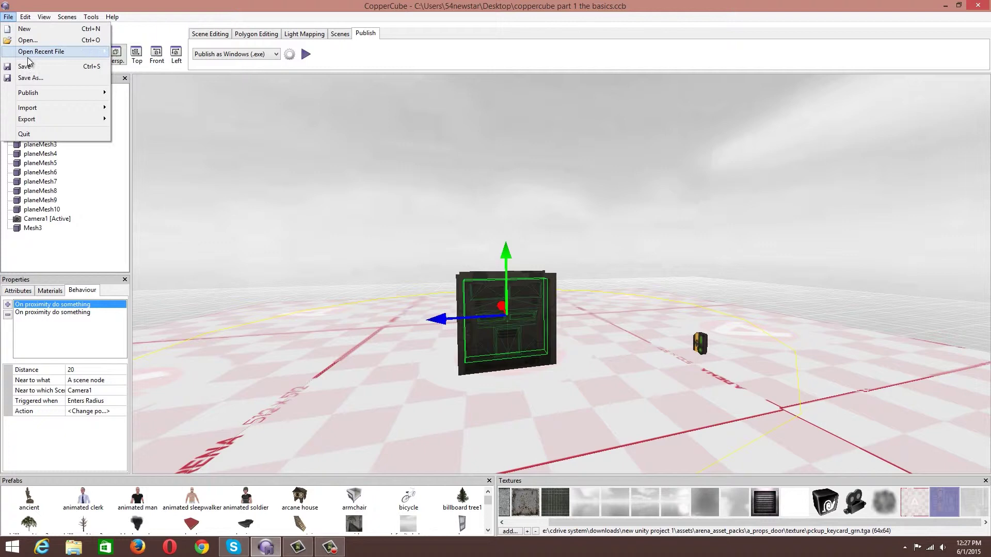
{"action": "mouse_move", "coordinate": [29, 52]}
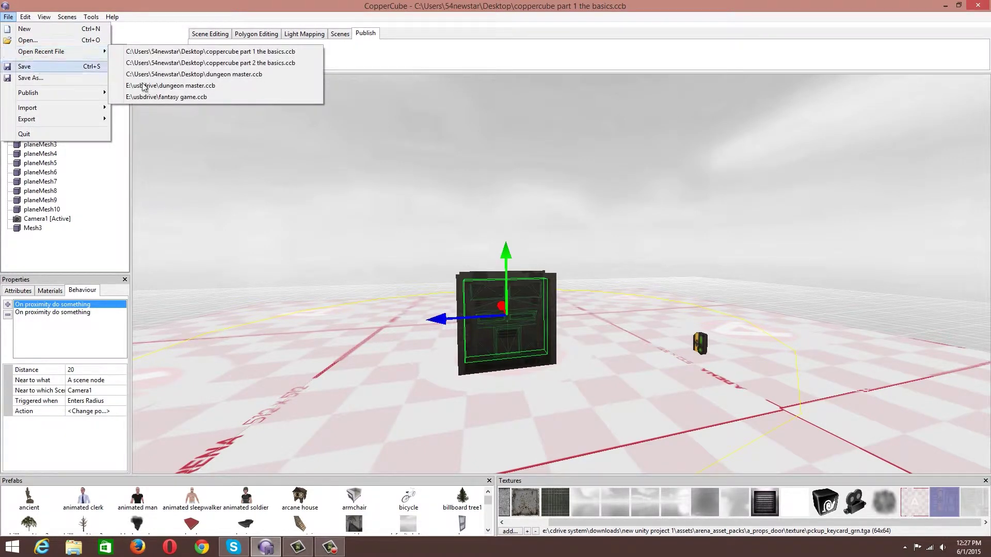
{"action": "left_click", "coordinate": [275, 64]}
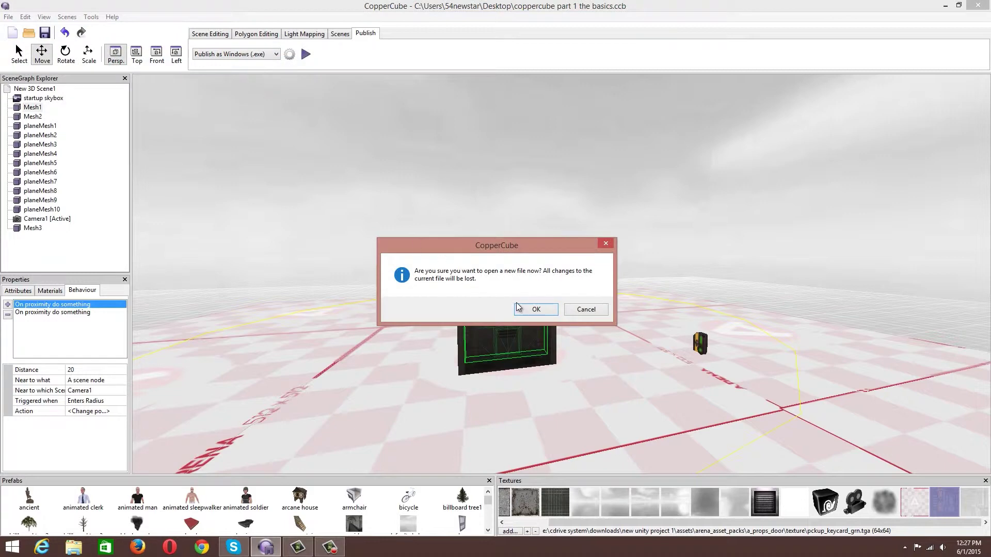
{"action": "left_click", "coordinate": [523, 308]}
- Test-run the part 2 scene, walking up to the door, around the keycard and back to the door, and close the test
{"action": "left_click", "coordinate": [307, 54]}
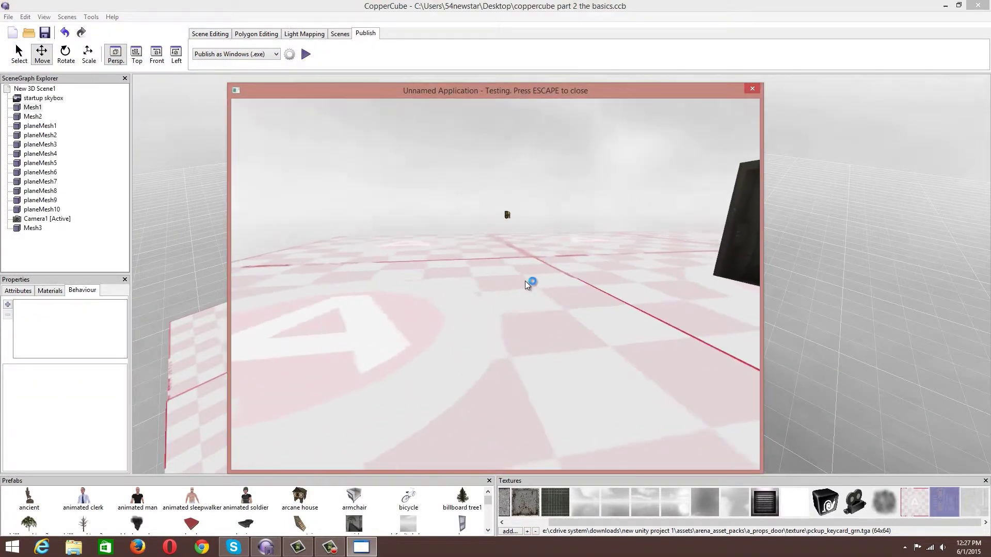
{"action": "key", "text": "Up"}
{"action": "key", "text": "Down"}
{"action": "key", "text": "Up"}
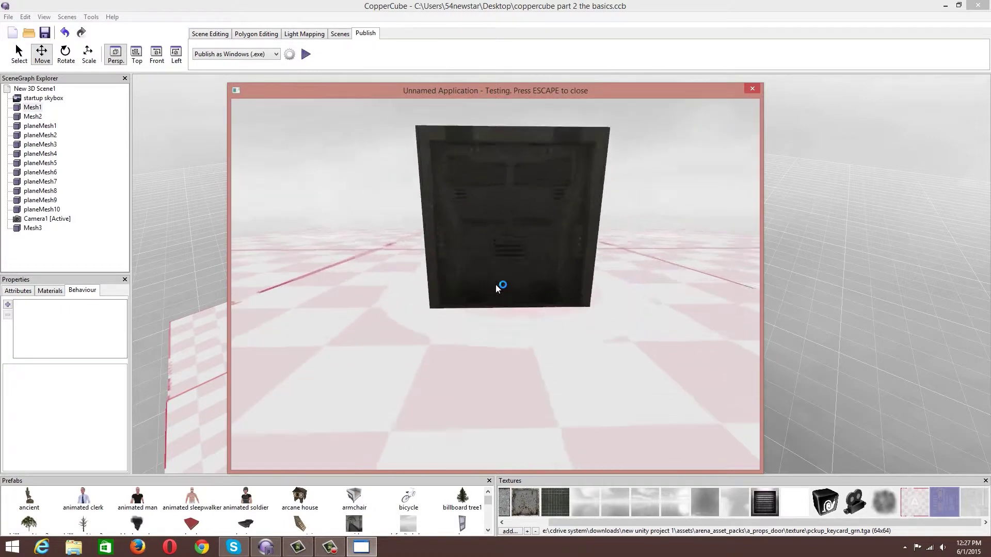
{"action": "key", "text": "Down"}
{"action": "key", "text": "Up"}
{"action": "key", "text": "Down"}
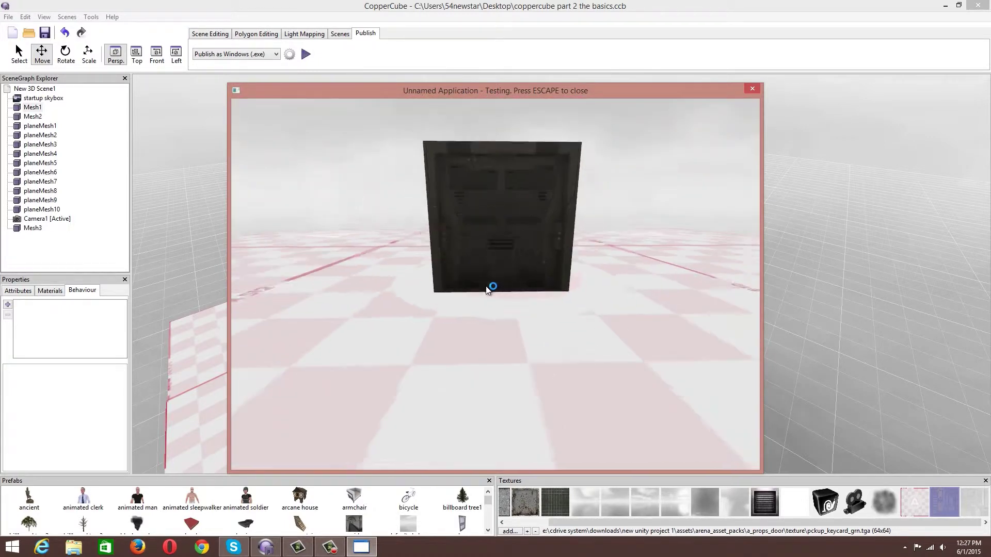
{"action": "key", "text": "Up"}
{"action": "key", "text": "Up"}
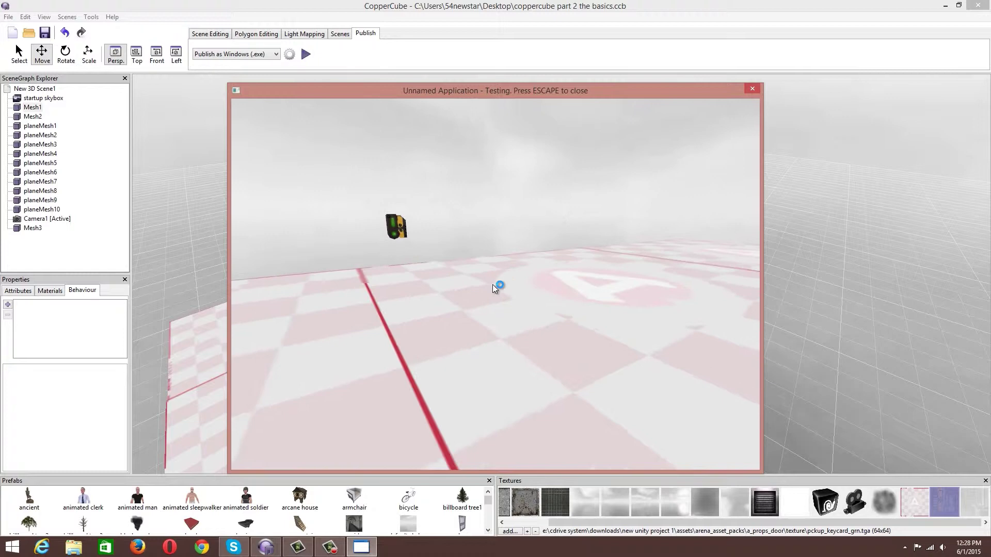
{"action": "key", "text": "Up"}
{"action": "key", "text": "Right"}
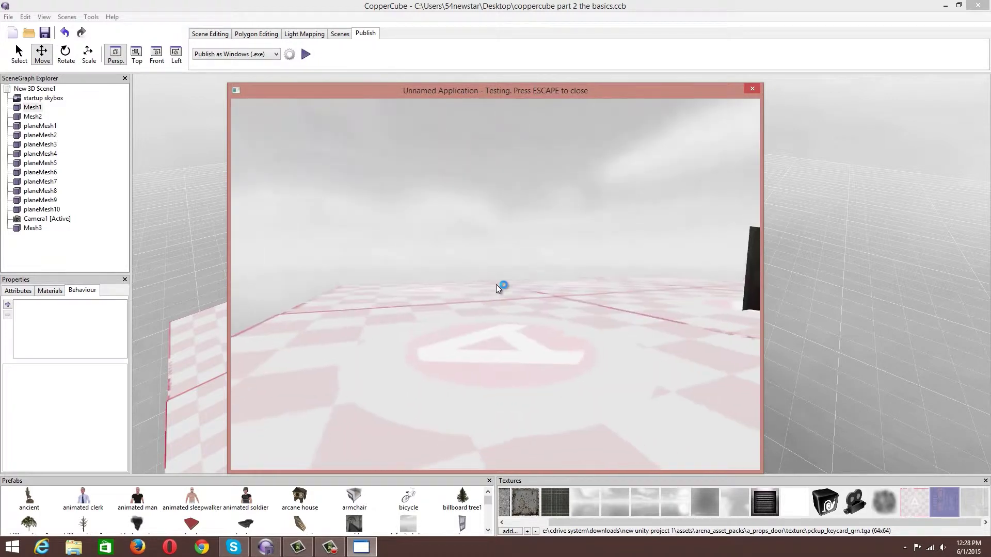
{"action": "key", "text": "Up"}
{"action": "key", "text": "Down"}
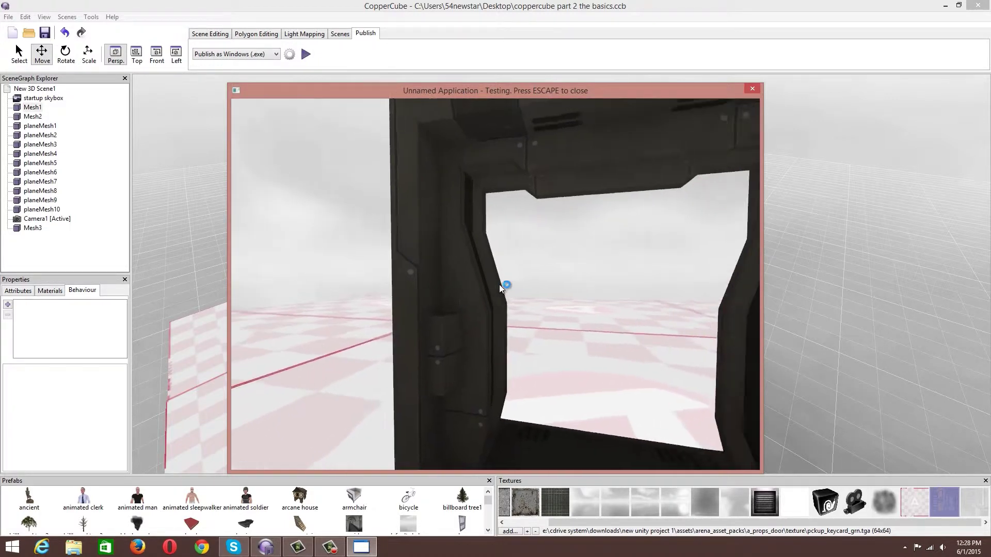
{"action": "key", "text": "Up"}
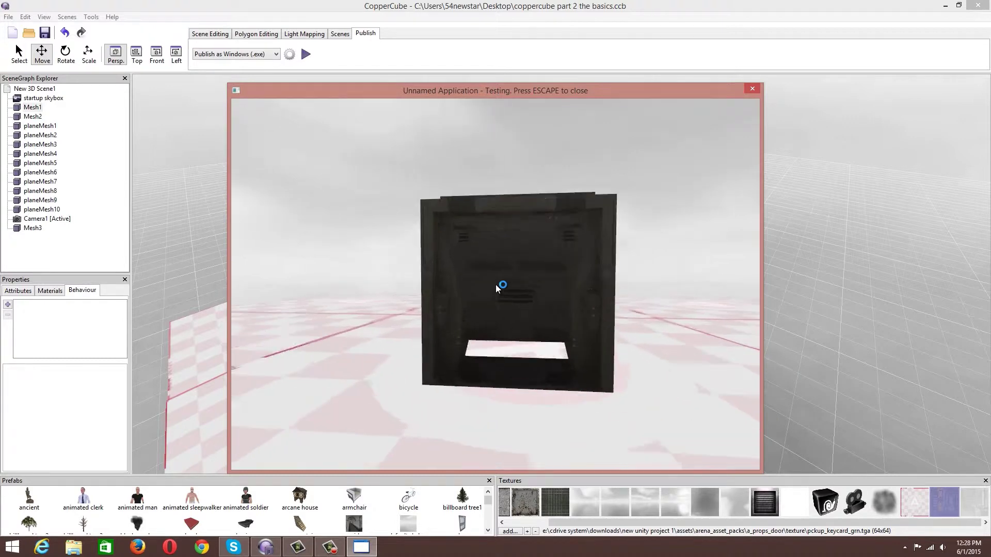
{"action": "key", "text": "Left"}
{"action": "key", "text": "Up"}
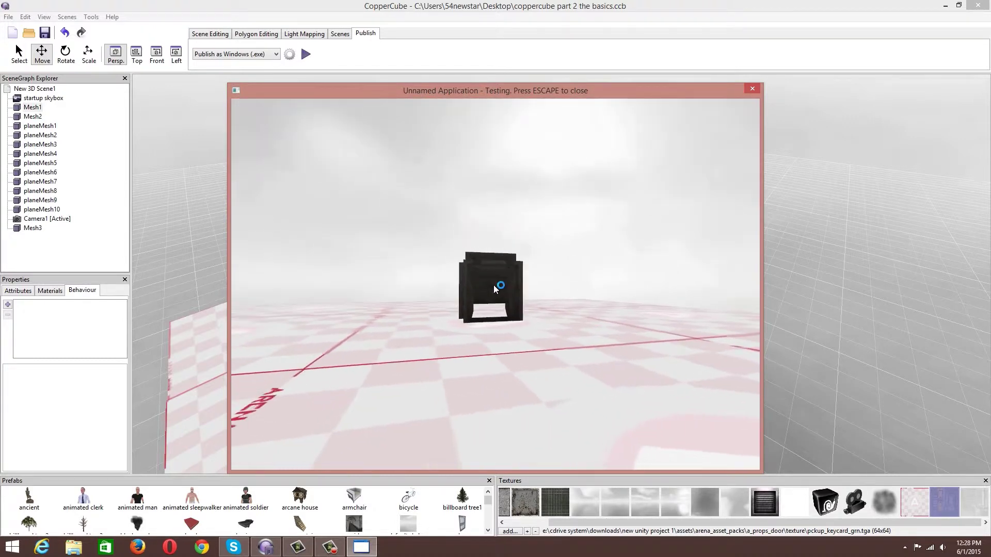
{"action": "key", "text": "Right"}
{"action": "key", "text": "Left"}
{"action": "key", "text": "Right"}
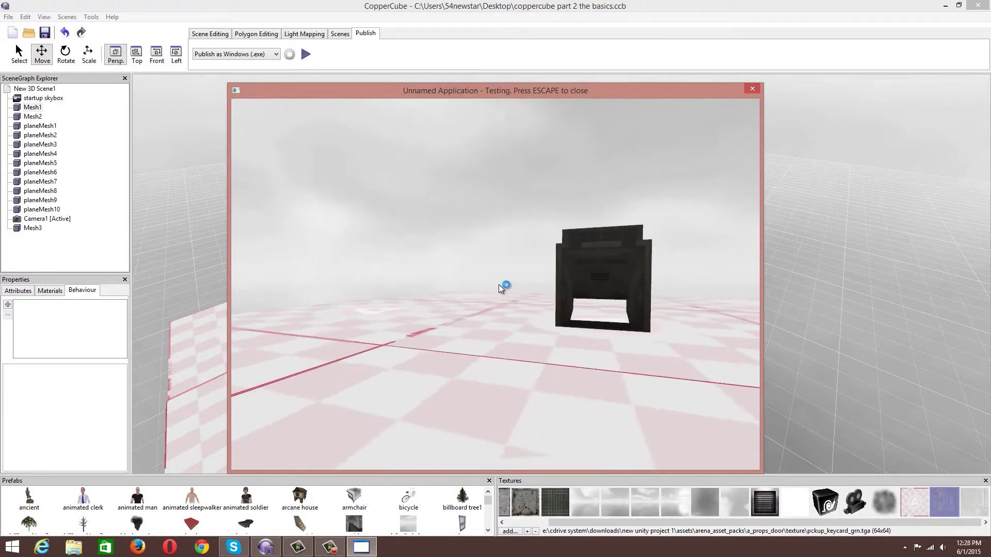
{"action": "key", "text": "Up"}
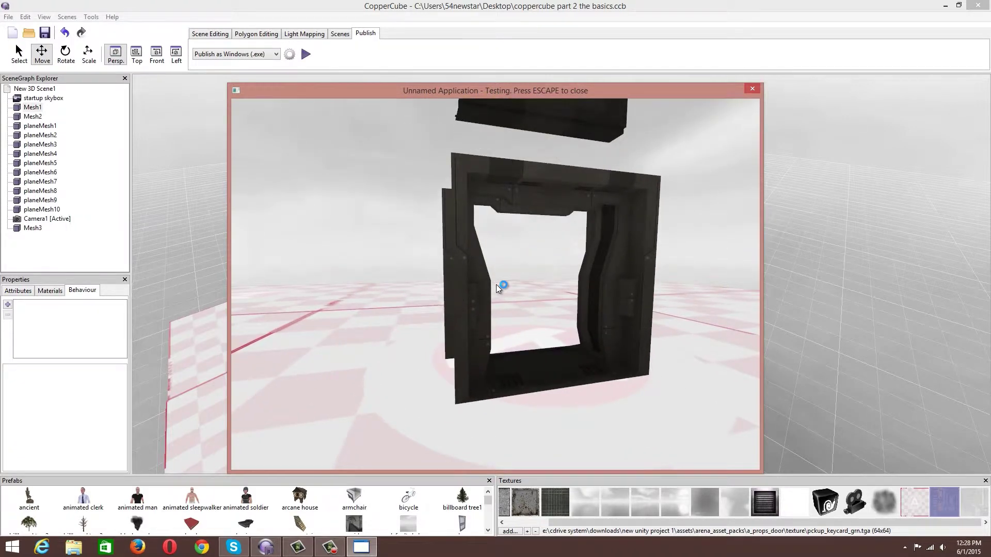
{"action": "key", "text": "Escape"}
- Reopen the recent file "coppercube part 1 the basics.ccb" without saving the current scene
{"action": "left_click", "coordinate": [8, 16]}
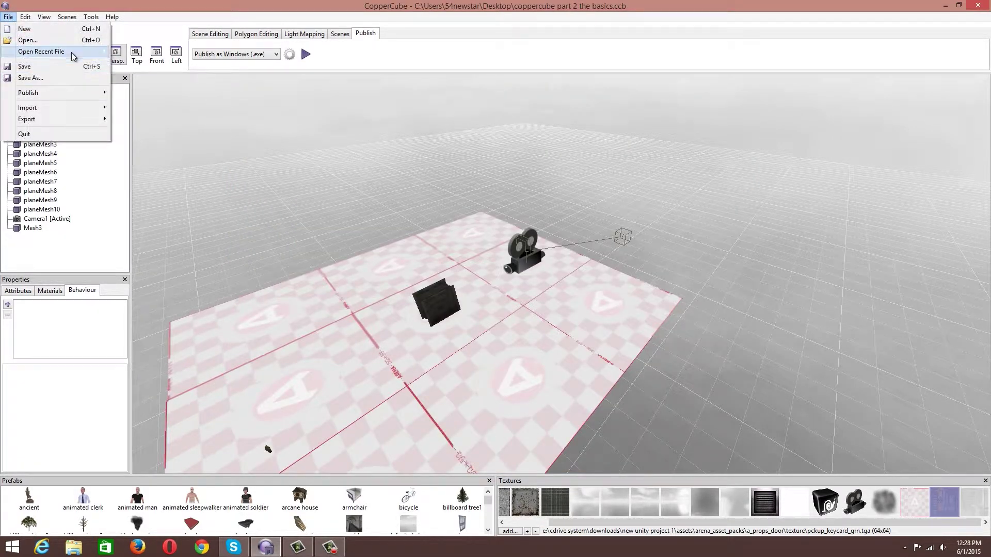
{"action": "mouse_move", "coordinate": [73, 52]}
{"action": "left_click", "coordinate": [257, 60]}
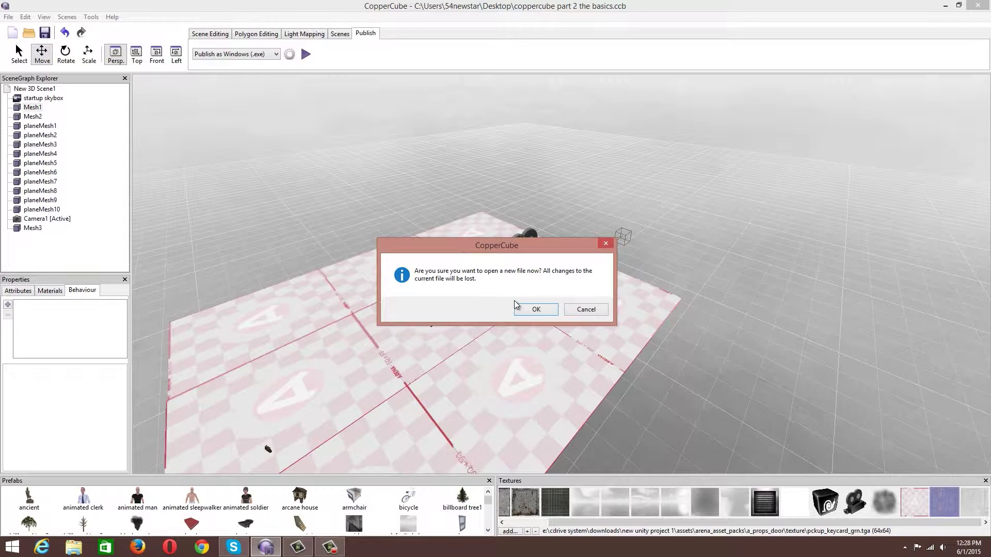
{"action": "left_click", "coordinate": [531, 309]}
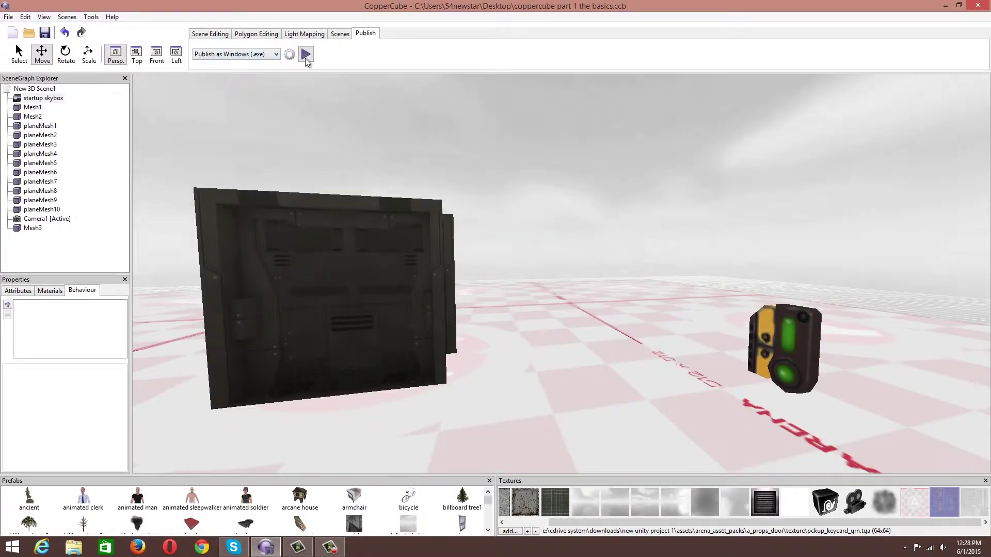
- Inspect the door, select the green keycard mesh, and briefly test-run the part 1 scene
{"action": "middle_click_drag", "start_coordinate": [517, 274], "coordinate": [542, 273]}
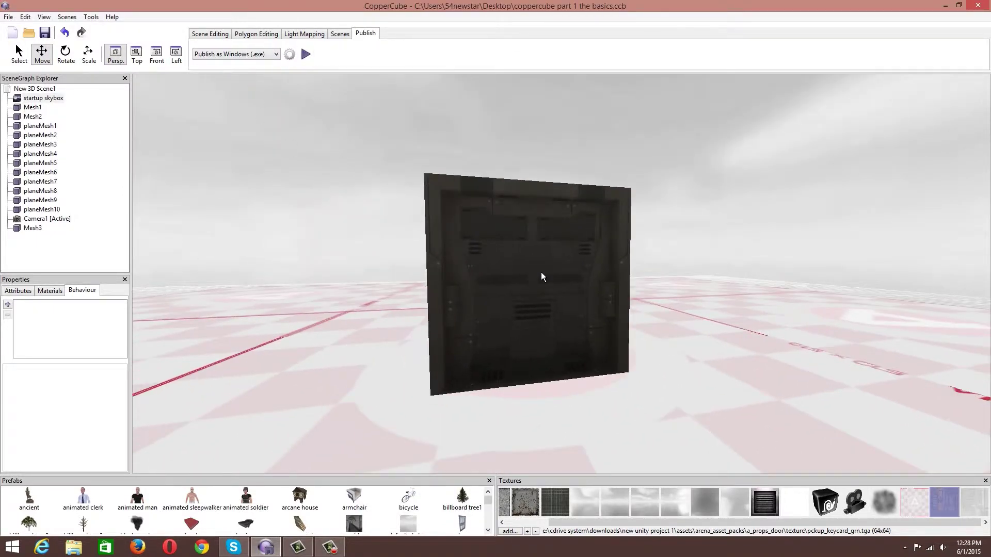
{"action": "left_click_drag", "start_coordinate": [541, 271], "coordinate": [618, 258]}
{"action": "left_click", "coordinate": [627, 274]}
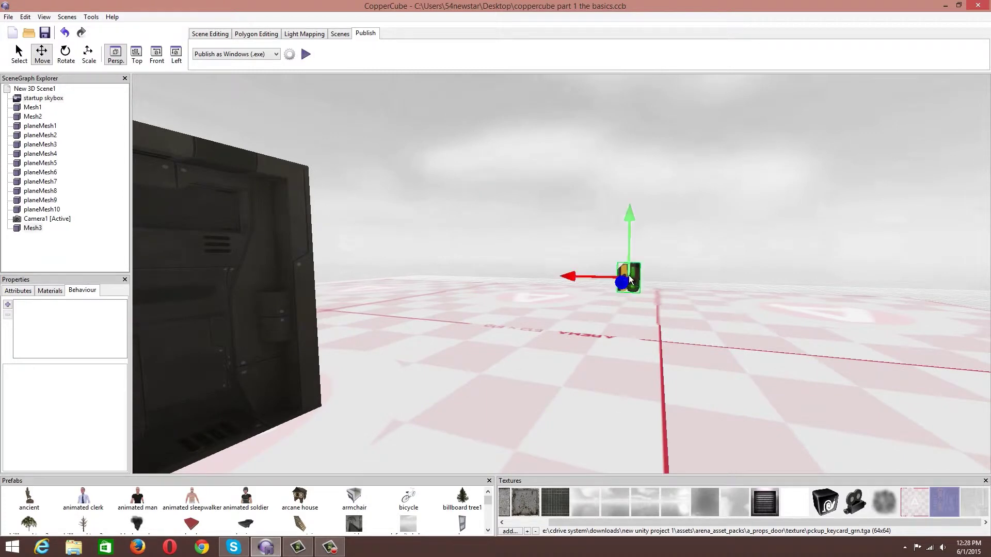
{"action": "left_click", "coordinate": [306, 54]}
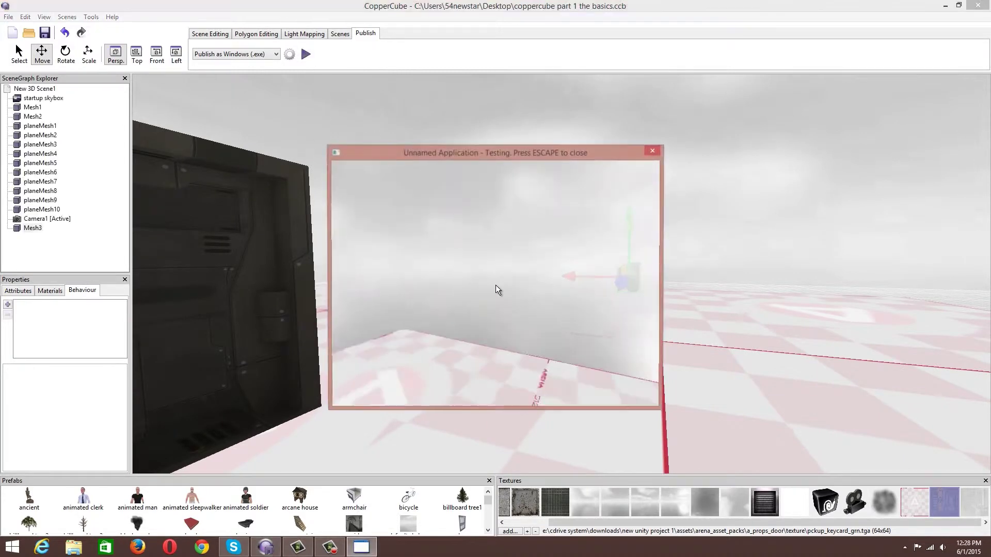
{"action": "key", "text": "Escape"}
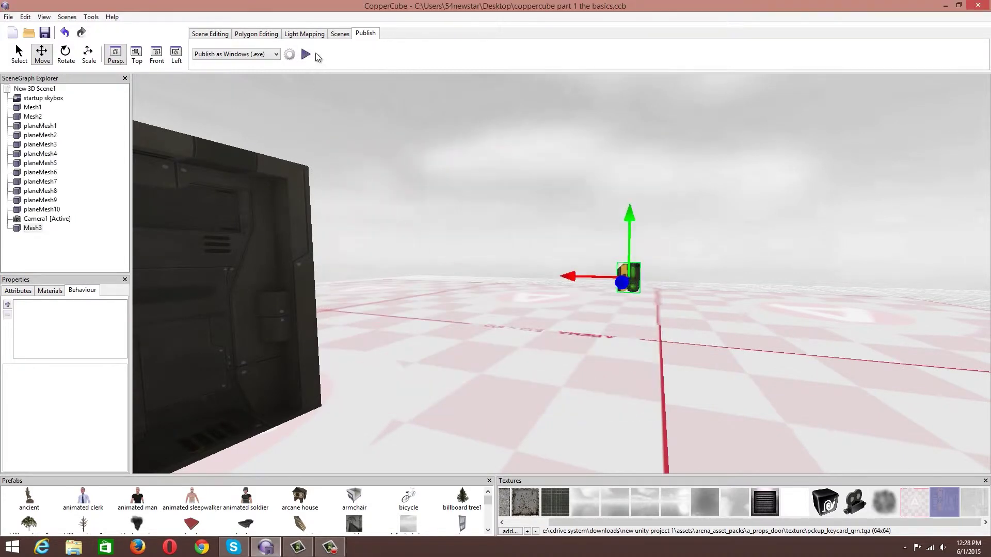
- Set the Windows publishing resolution to 1024 by 720 and enable vertical synchronization and anti-aliasing
{"action": "left_click", "coordinate": [289, 54]}
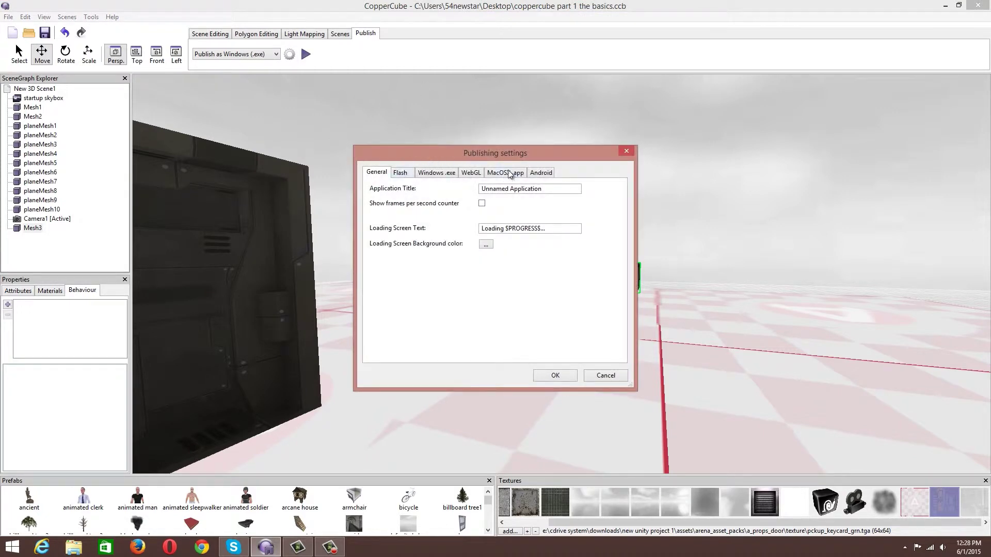
{"action": "left_click", "coordinate": [441, 177]}
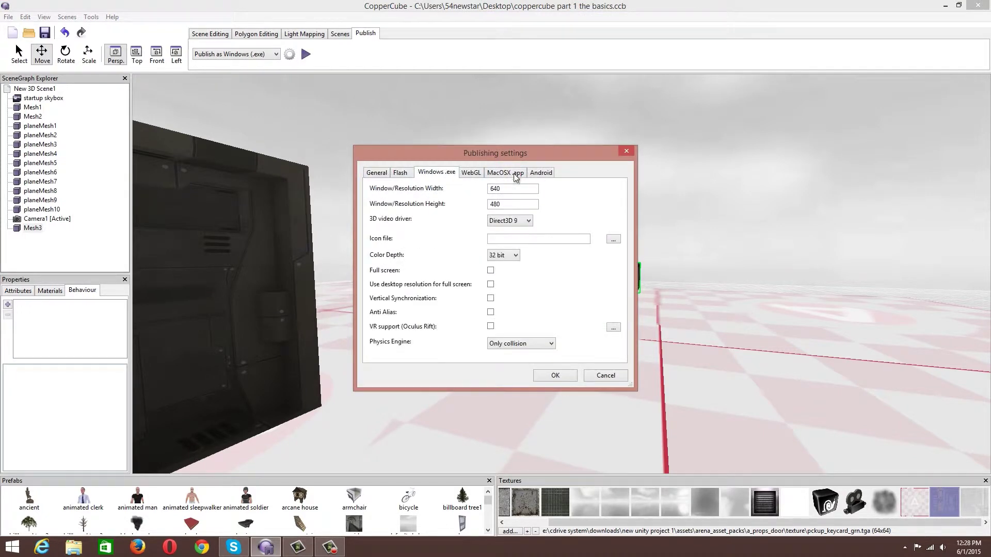
{"action": "left_click_drag", "start_coordinate": [508, 189], "coordinate": [451, 187]}
{"action": "type", "text": "1020"}
{"action": "key", "text": "BackSpace"}
{"action": "type", "text": "4"}
{"action": "key", "text": "Tab"}
{"action": "type", "text": "720"}
{"action": "left_click", "coordinate": [491, 298]}
{"action": "left_click", "coordinate": [491, 312]}
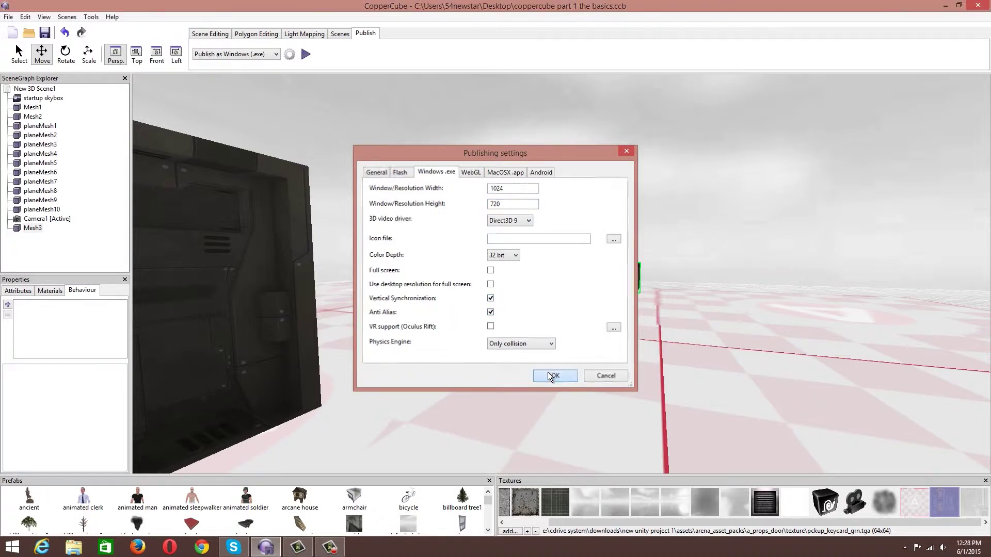
{"action": "left_click", "coordinate": [548, 374]}
- Test-run the scene with the new publishing settings, walking around the door and keycard, and close the test
{"action": "left_click", "coordinate": [305, 53]}
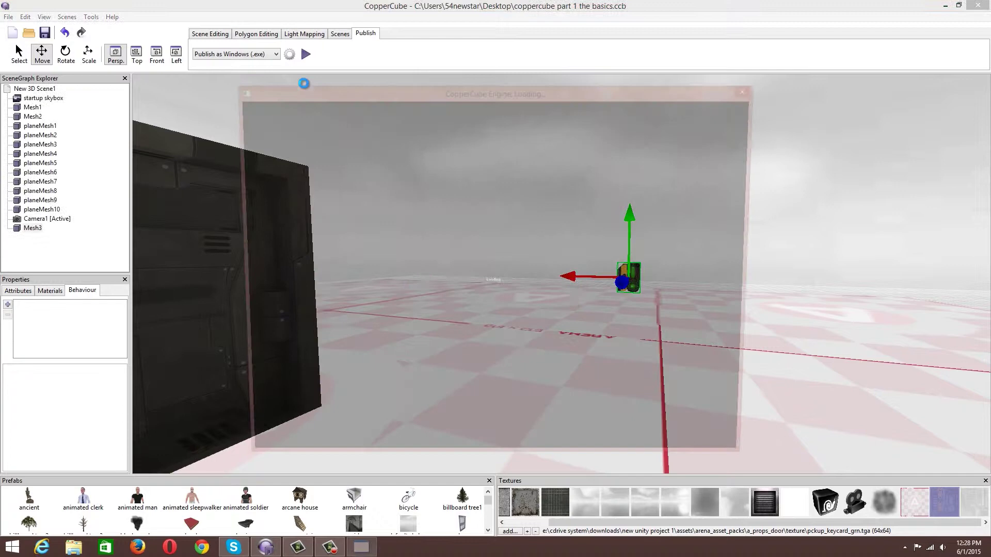
{"action": "key", "text": "w"}
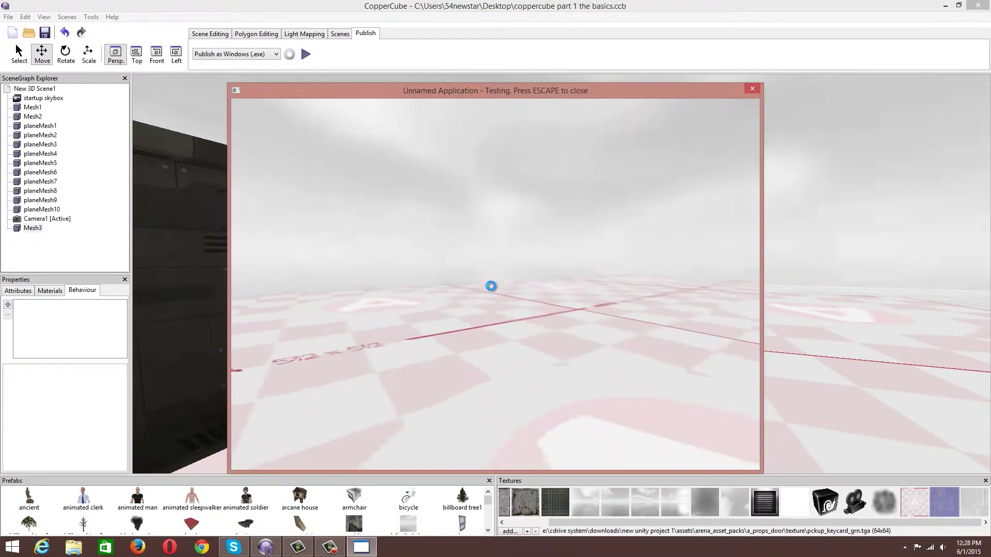
{"action": "key", "text": "w"}
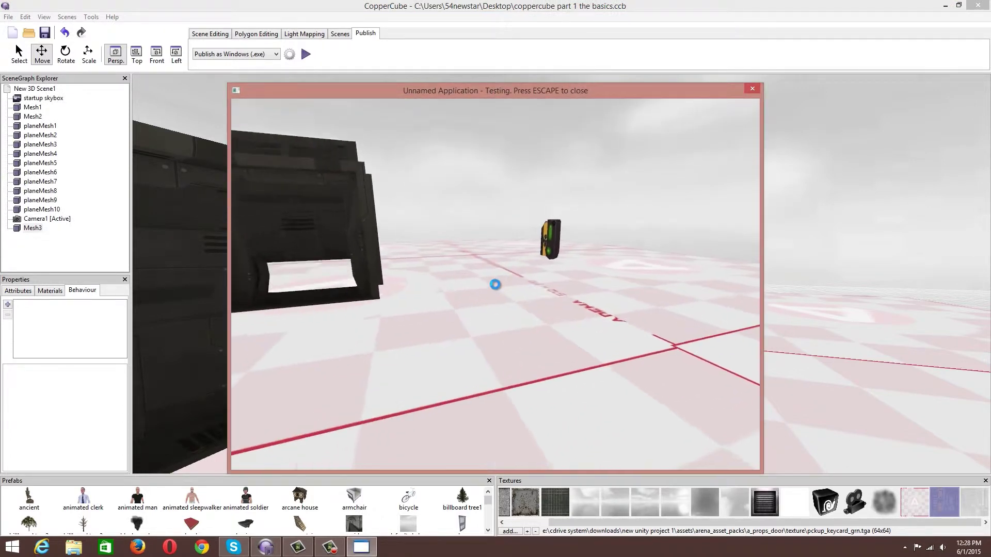
{"action": "key", "text": "w"}
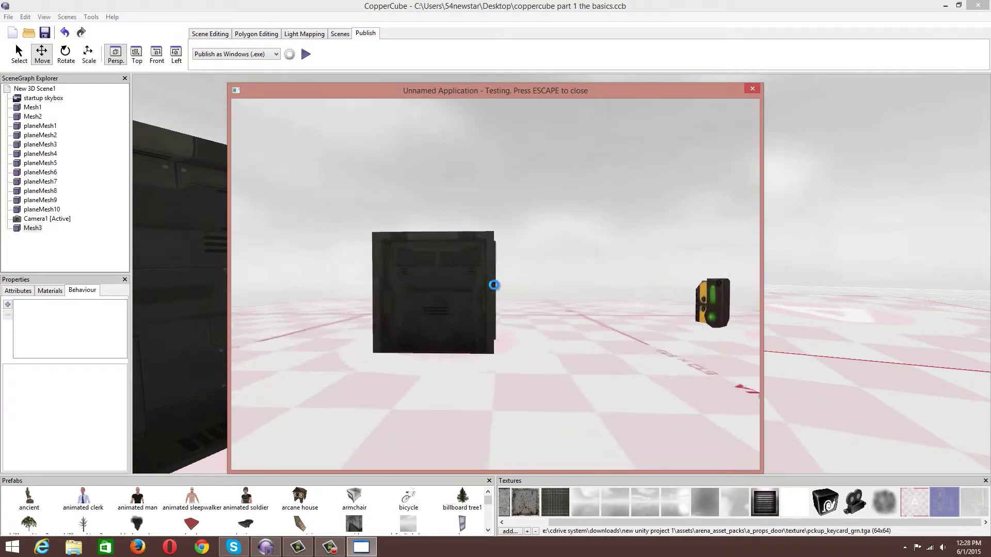
{"action": "key", "text": "w"}
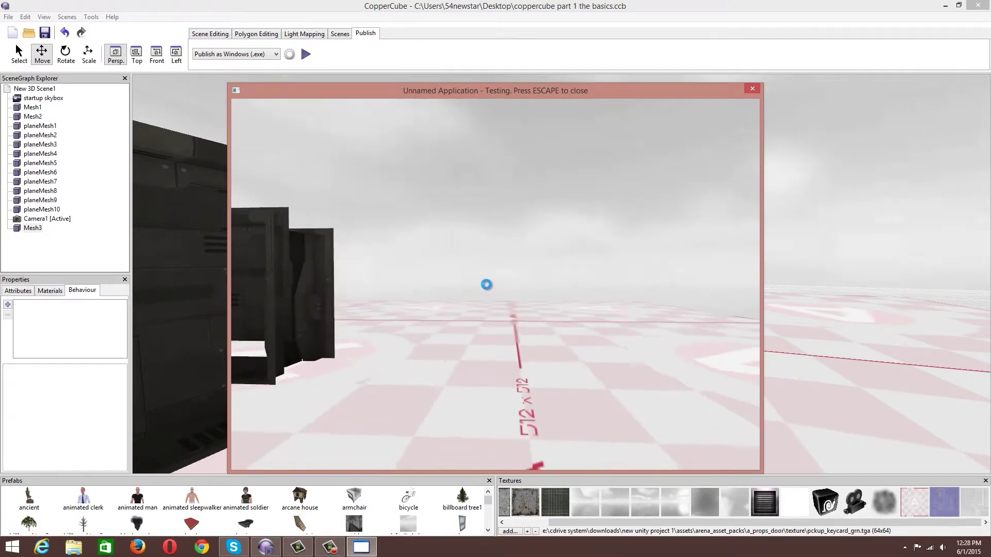
{"action": "key", "text": "Escape"}
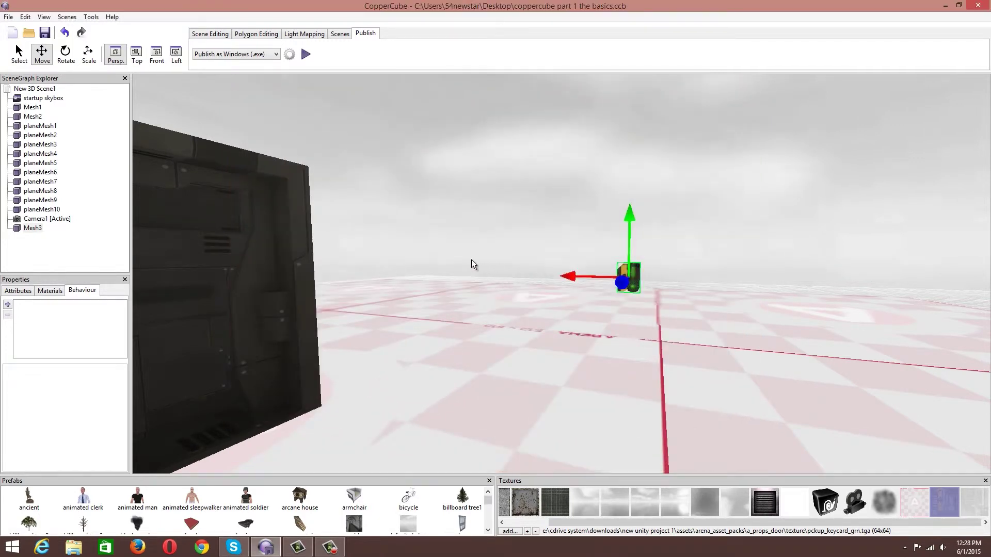
- Examine the distance and trigger settings of the door mesh's two proximity behaviours
{"action": "left_click", "coordinate": [173, 280]}
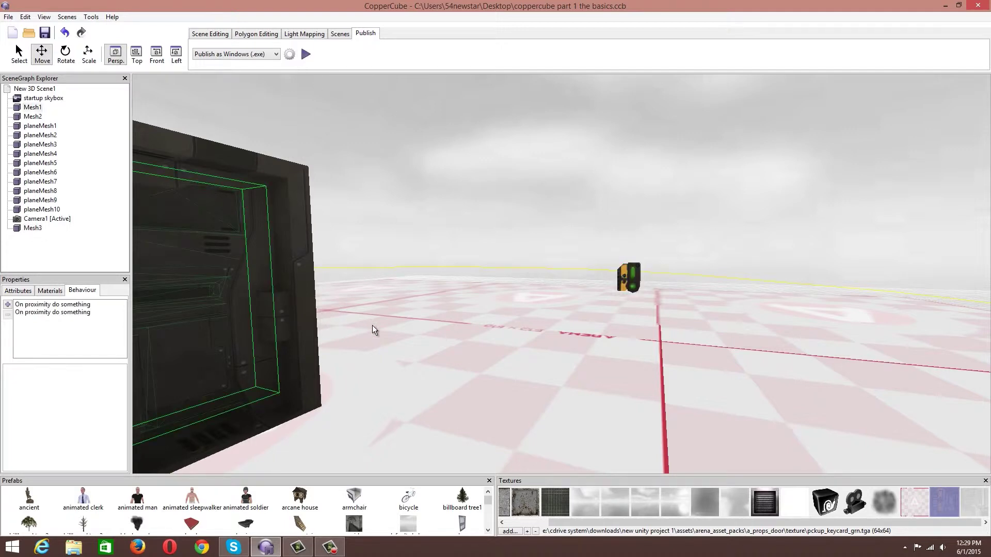
{"action": "left_click_drag", "start_coordinate": [373, 326], "coordinate": [311, 331]}
{"action": "left_click", "coordinate": [60, 305]}
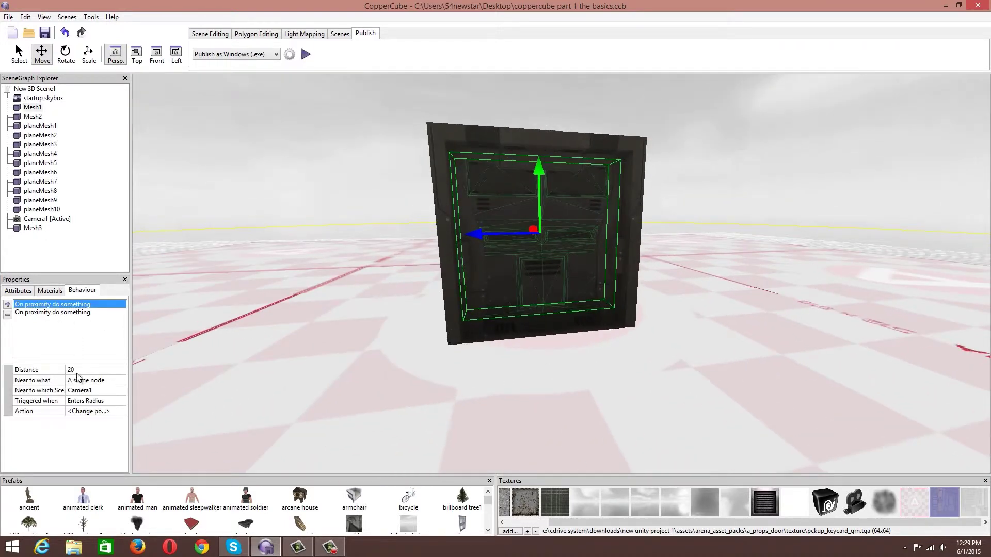
{"action": "left_click", "coordinate": [68, 311]}
{"action": "left_click", "coordinate": [73, 370]}
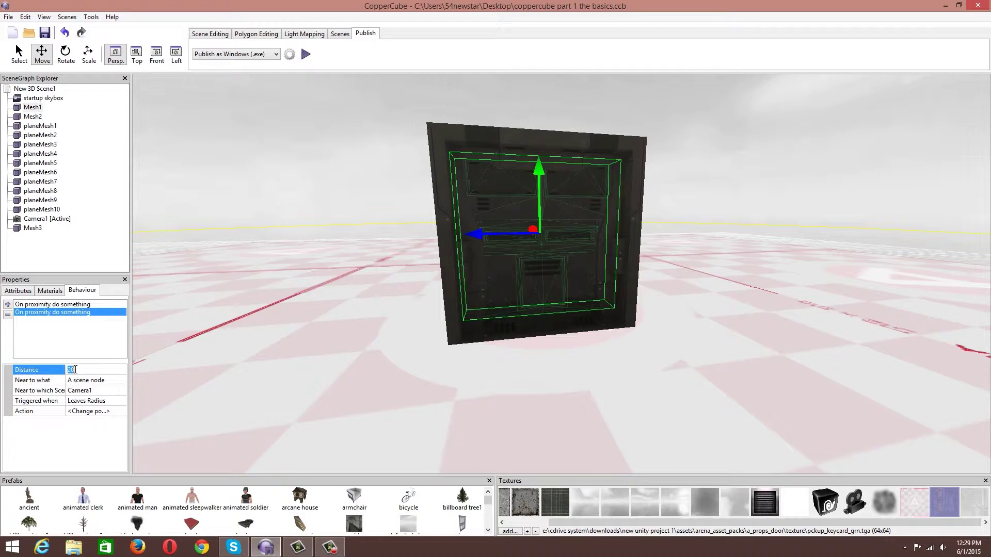
{"action": "left_click", "coordinate": [74, 306]}
{"action": "left_click", "coordinate": [76, 311]}
{"action": "left_click", "coordinate": [76, 306]}
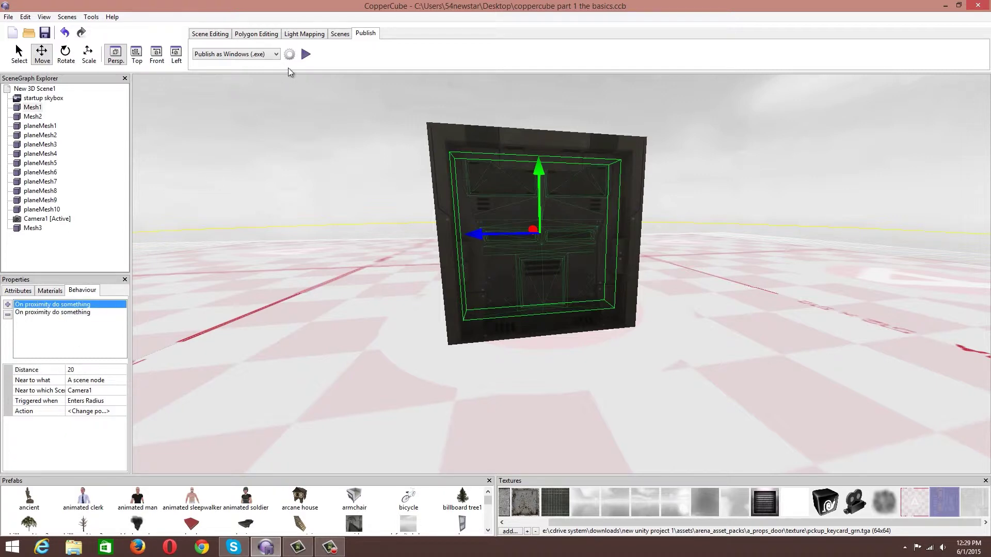
- Test-run the scene, walk toward and away from the door to check its proximity trigger, and close the test
{"action": "left_click", "coordinate": [306, 54]}
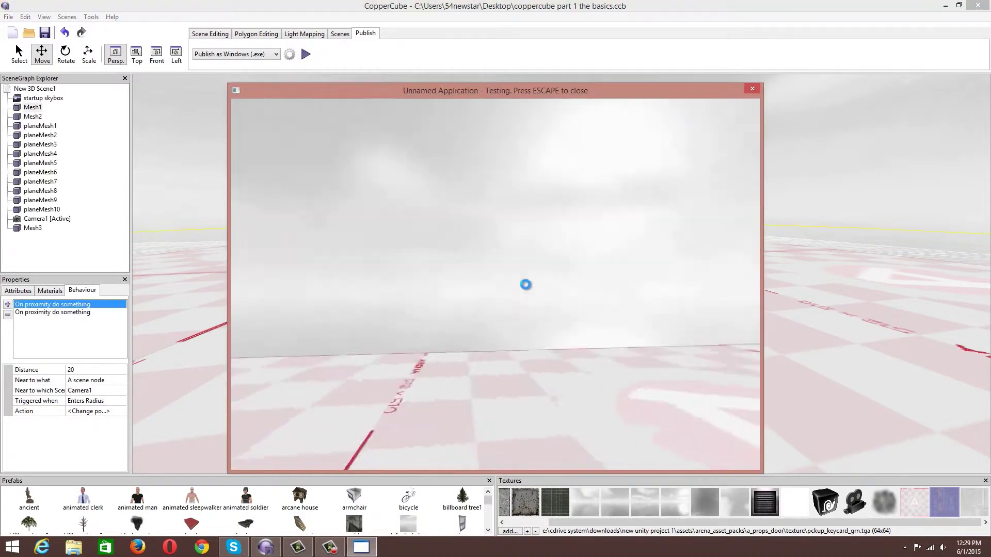
{"action": "key", "text": "w"}
{"action": "key", "text": "s"}
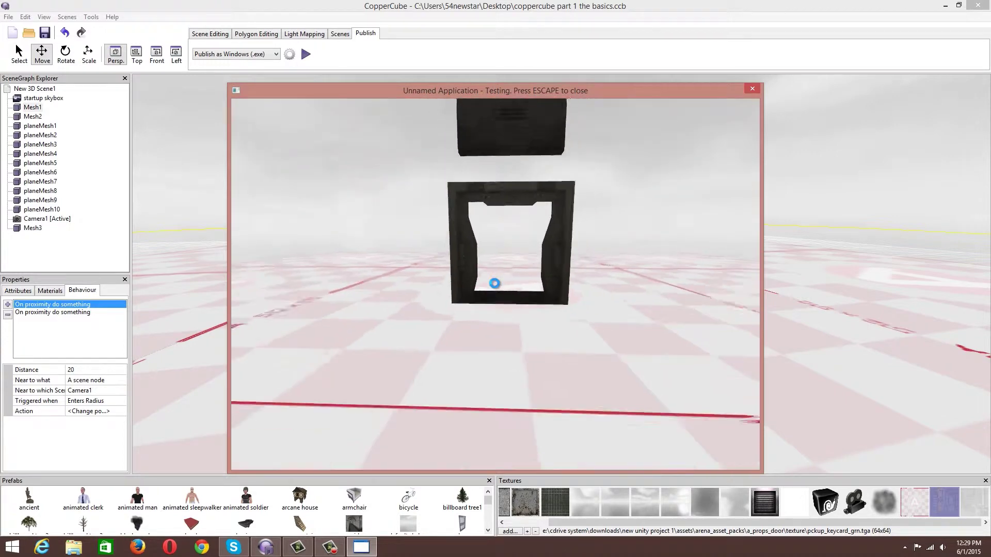
{"action": "key", "text": "w"}
{"action": "key", "text": "s"}
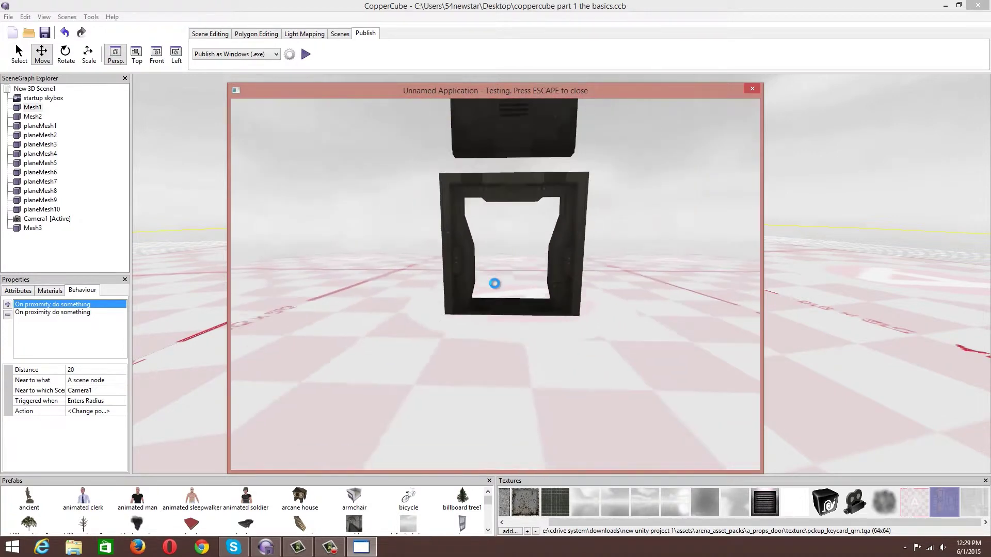
{"action": "key", "text": "Escape"}
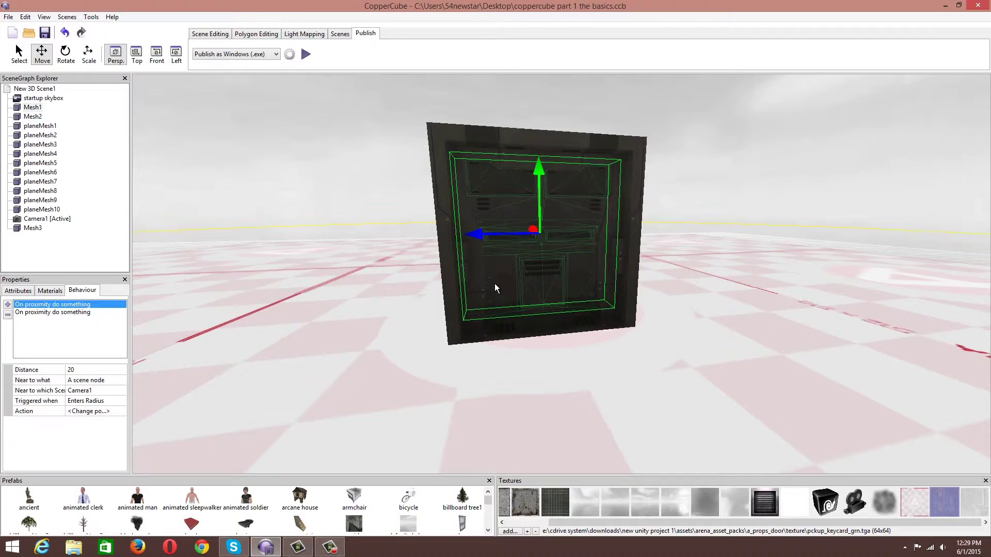
- Select the green keycard mesh beside the door and frame it up close
{"action": "scroll", "coordinate": [540, 286], "scroll_direction": "down", "scroll_amount": 10}
{"action": "scroll", "coordinate": [535, 288], "scroll_direction": "up", "scroll_amount": 10}
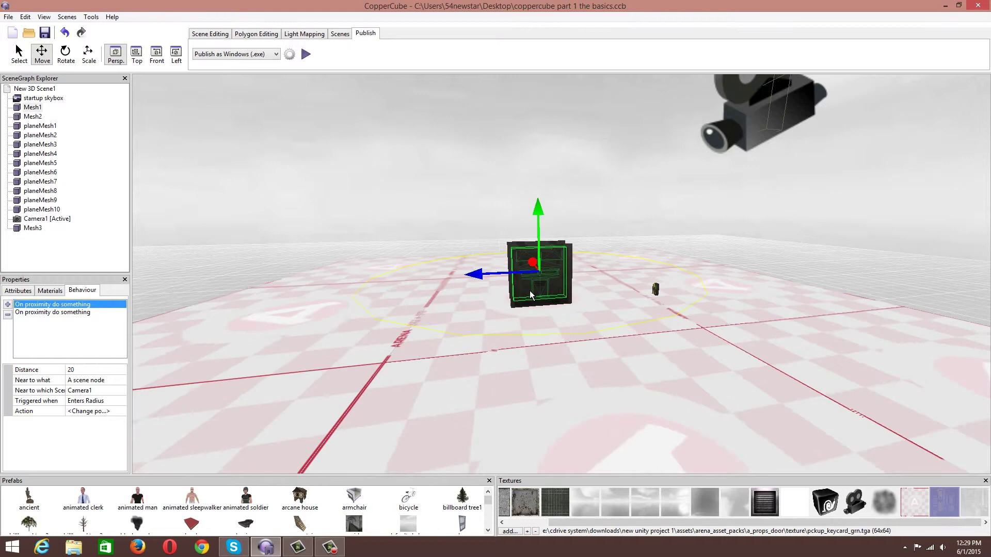
{"action": "left_click", "coordinate": [549, 321]}
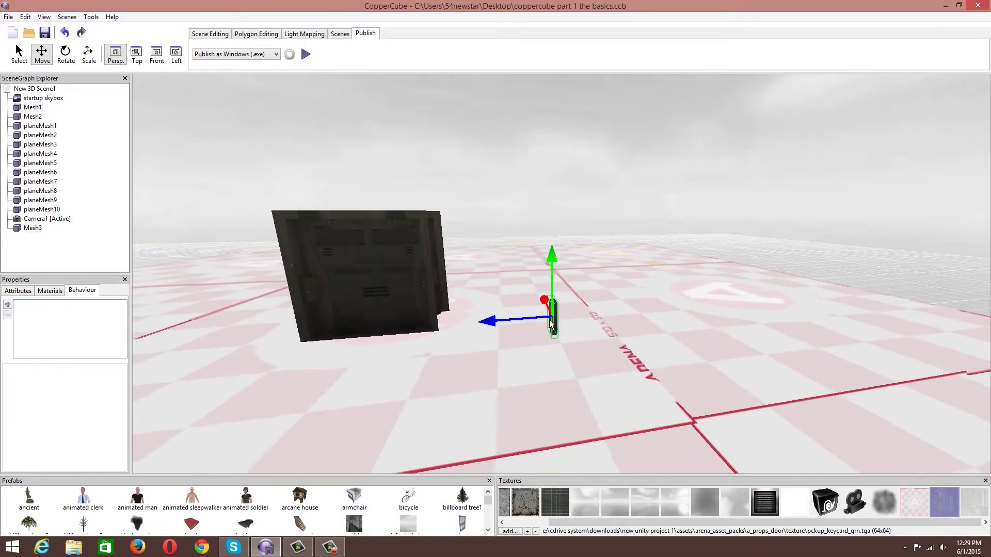
{"action": "left_click_drag", "start_coordinate": [553, 333], "coordinate": [570, 342]}
{"action": "scroll", "coordinate": [578, 342], "scroll_direction": "up", "scroll_amount": 5}
{"action": "scroll", "coordinate": [594, 338], "scroll_direction": "down", "scroll_amount": 8}
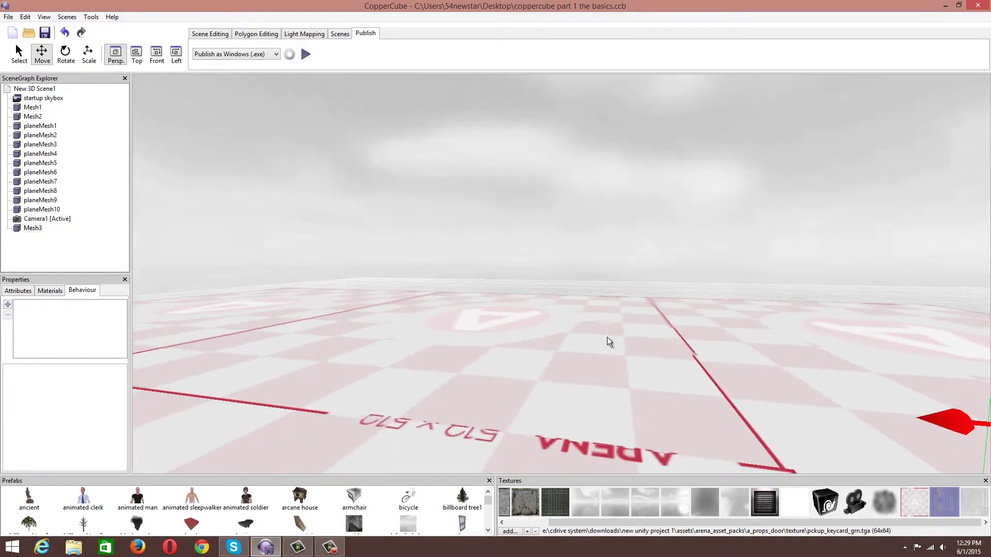
{"action": "scroll", "coordinate": [590, 334], "scroll_direction": "up", "scroll_amount": 5}
{"action": "left_click_drag", "start_coordinate": [552, 332], "coordinate": [312, 310]}
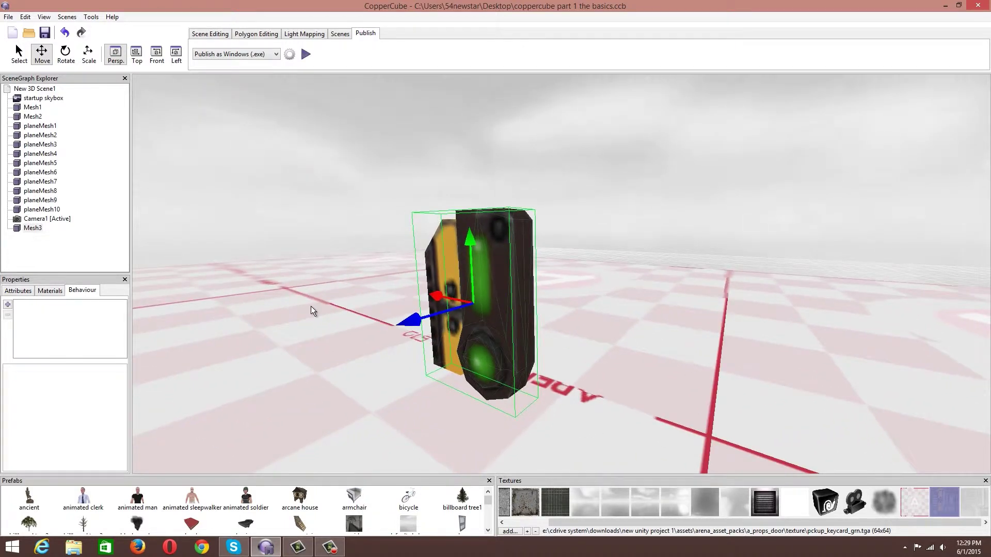
- Add an "On proximity do something" behaviour to the green keycard and set its distance to 4
{"action": "left_click", "coordinate": [7, 305]}
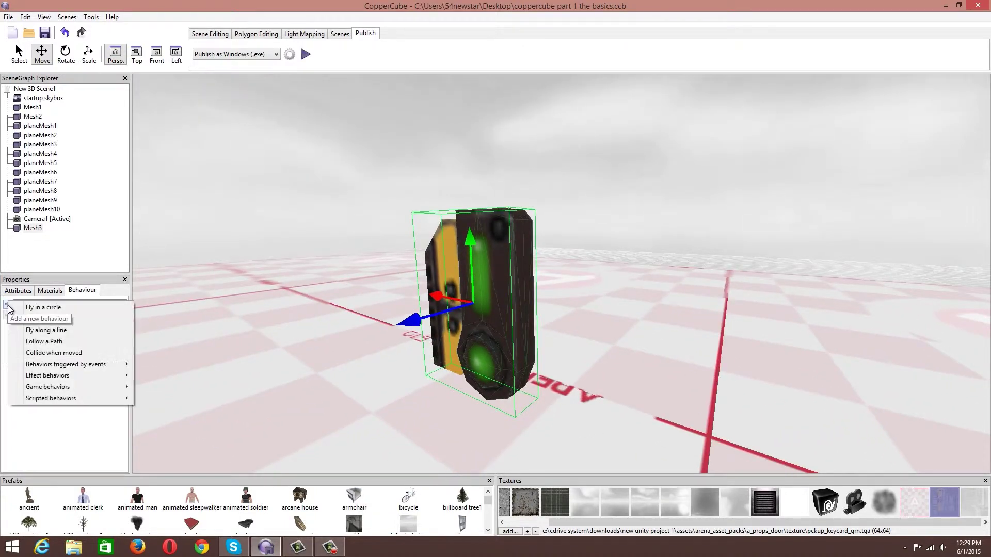
{"action": "left_click", "coordinate": [1, 394]}
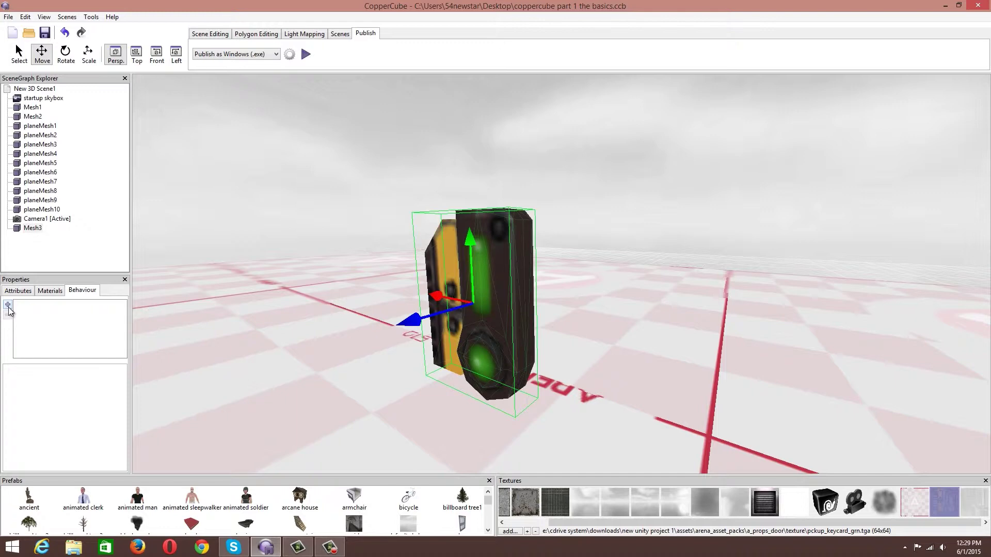
{"action": "left_click", "coordinate": [8, 306]}
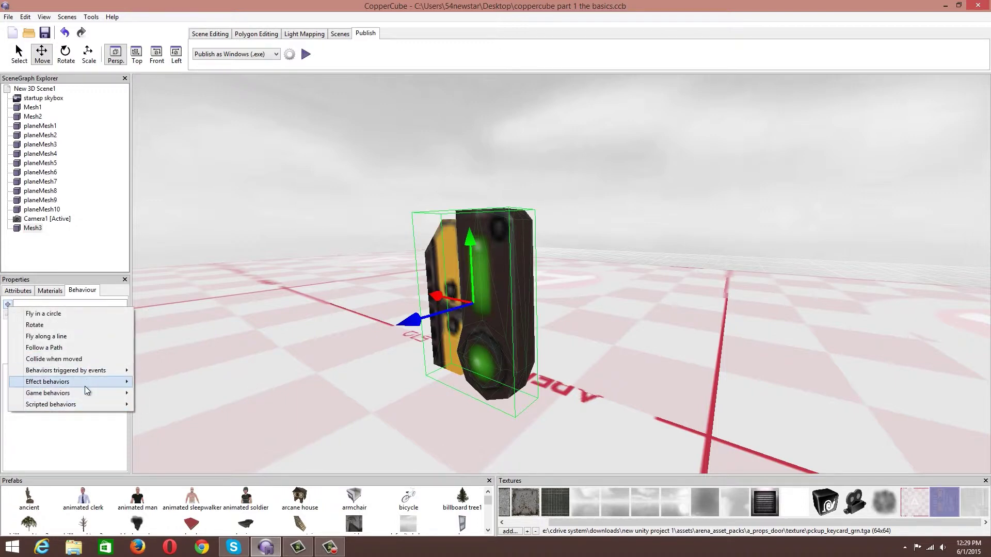
{"action": "mouse_move", "coordinate": [85, 398]}
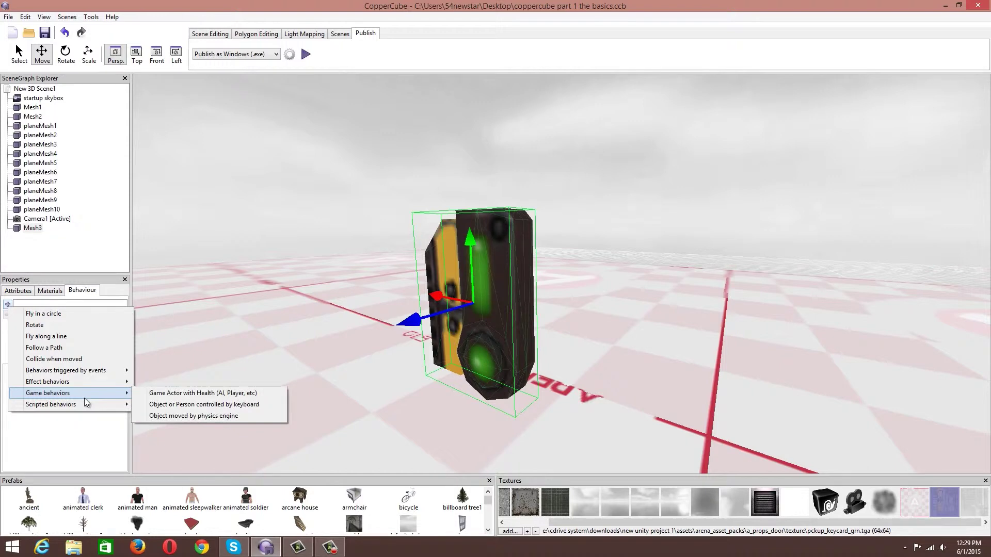
{"action": "mouse_move", "coordinate": [85, 373]}
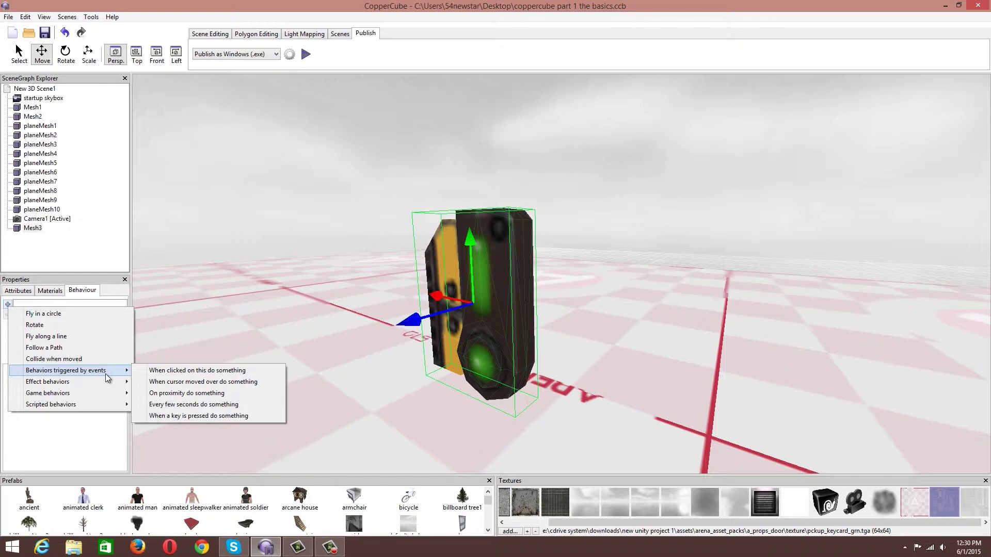
{"action": "left_click", "coordinate": [179, 393]}
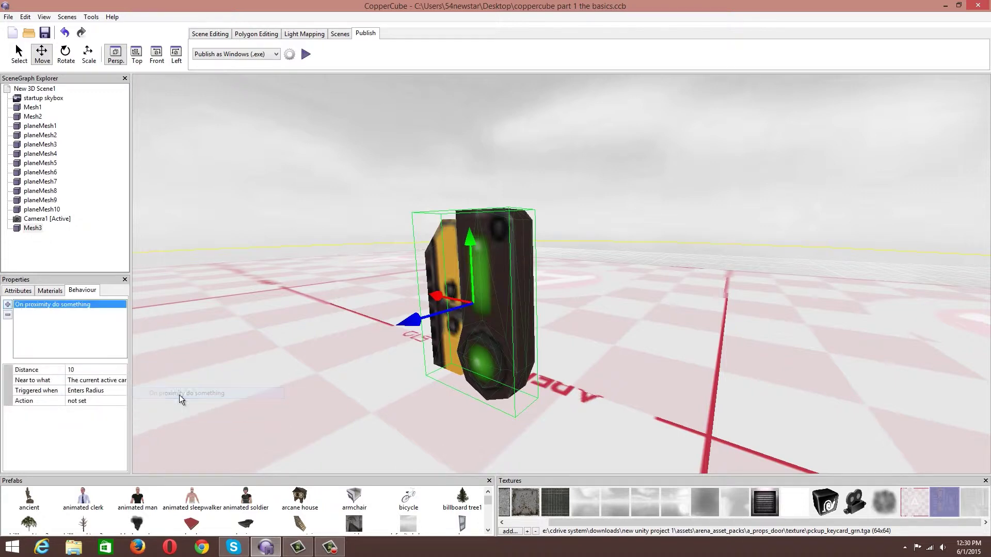
{"action": "left_click", "coordinate": [97, 370]}
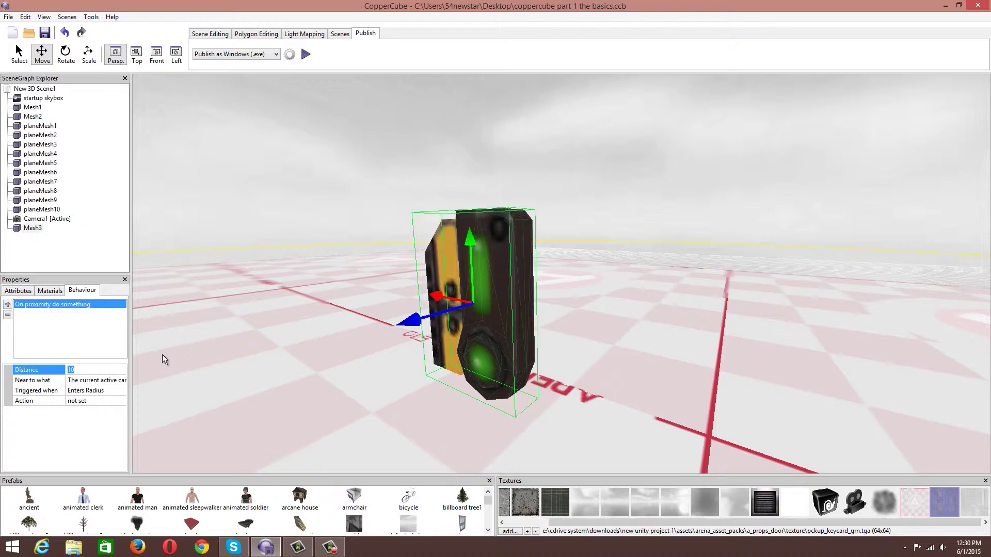
{"action": "type", "text": "4"}
{"action": "key", "text": "Return"}
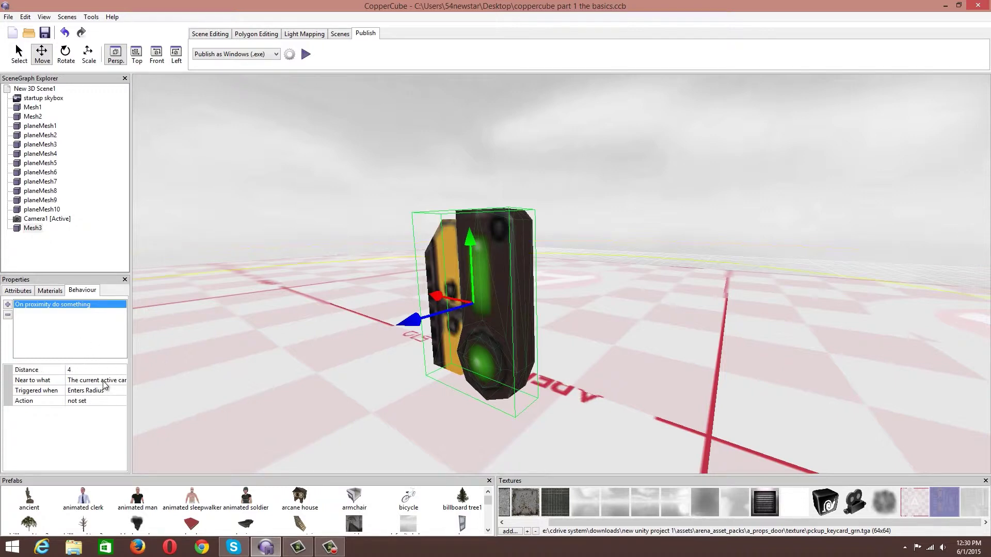
- Add a "Set or Change a Variable" action to the keycard's proximity behaviour
{"action": "left_click", "coordinate": [103, 381]}
{"action": "left_click", "coordinate": [105, 391]}
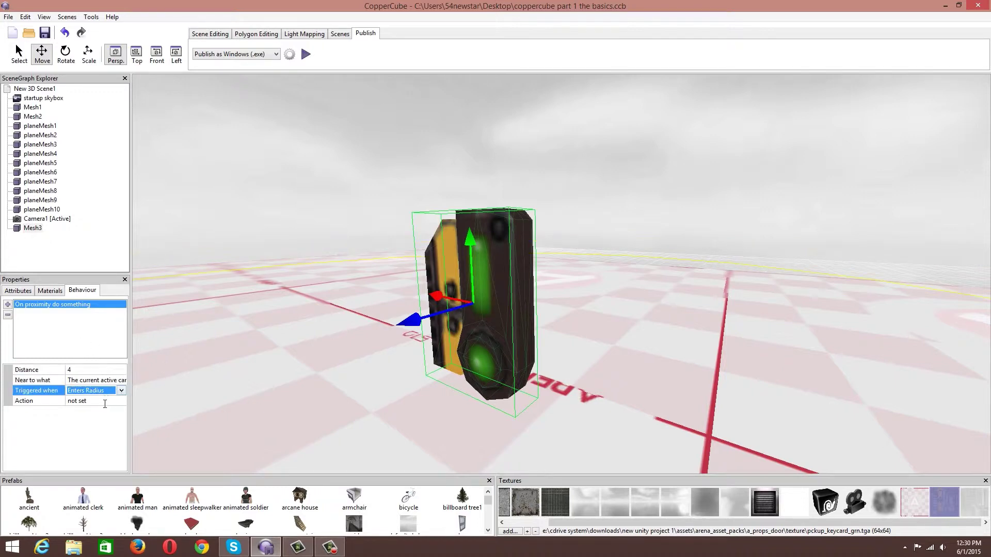
{"action": "left_click", "coordinate": [104, 404]}
{"action": "left_click", "coordinate": [122, 401]}
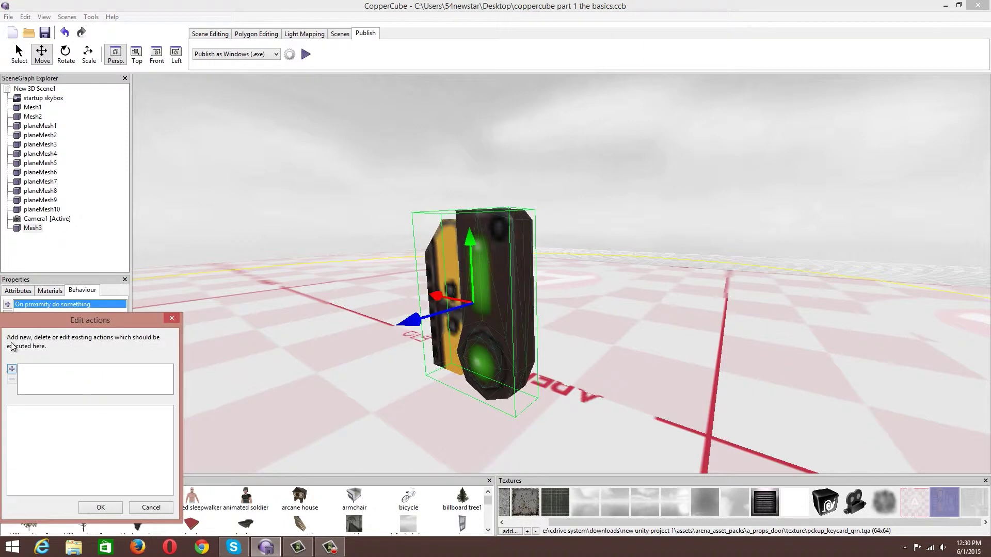
{"action": "left_click", "coordinate": [12, 369]}
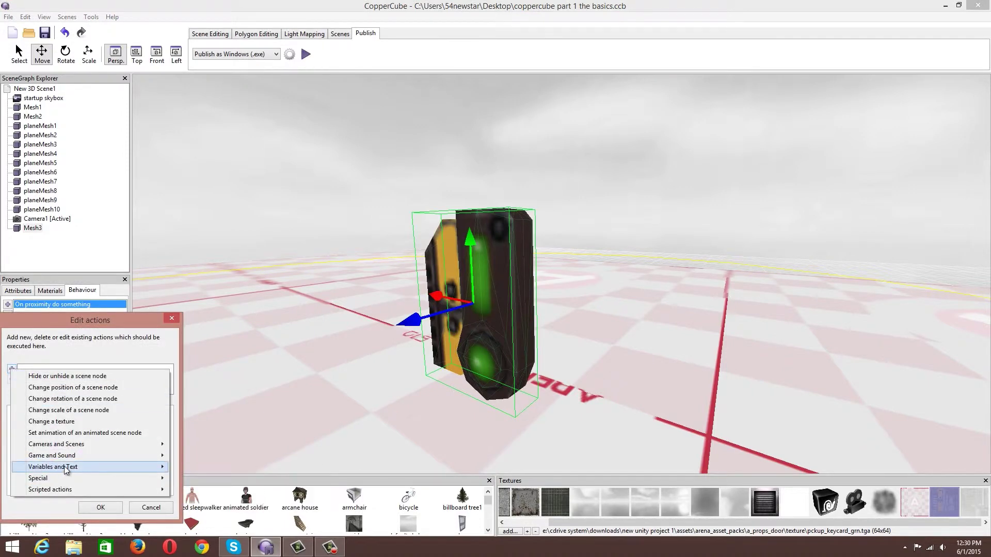
{"action": "mouse_move", "coordinate": [81, 469]}
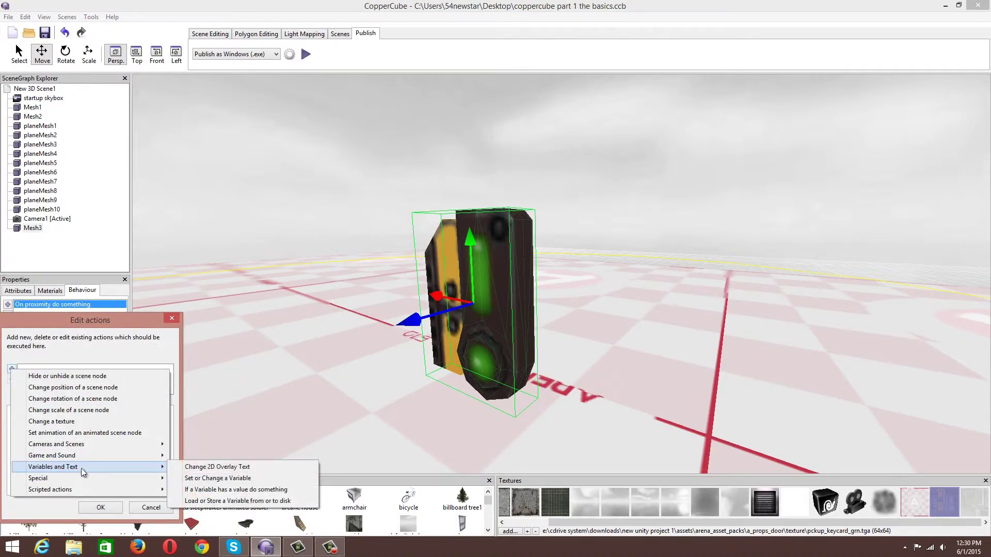
{"action": "left_click", "coordinate": [214, 479]}
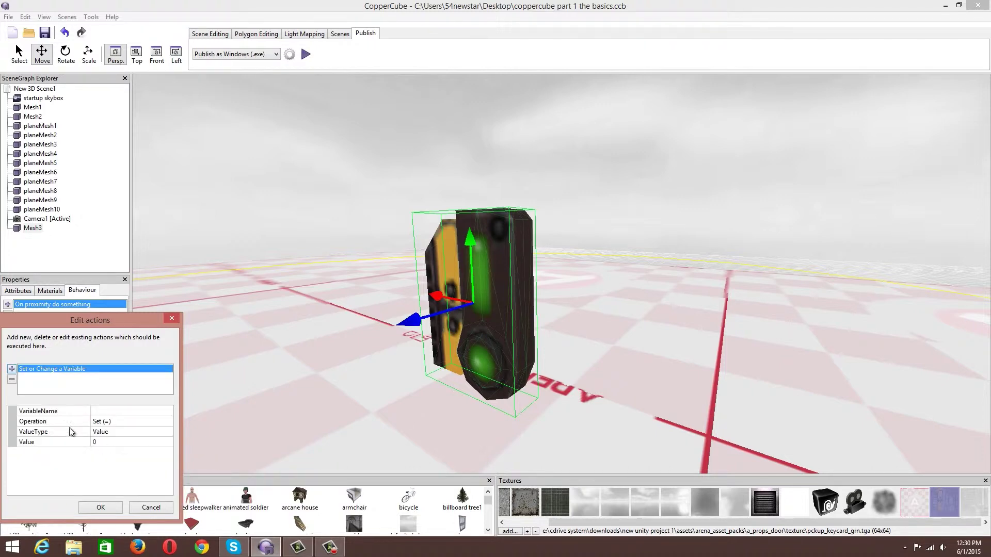
- Name the action's variable key1, set its value to 1, and accept the action
{"action": "left_click", "coordinate": [101, 410]}
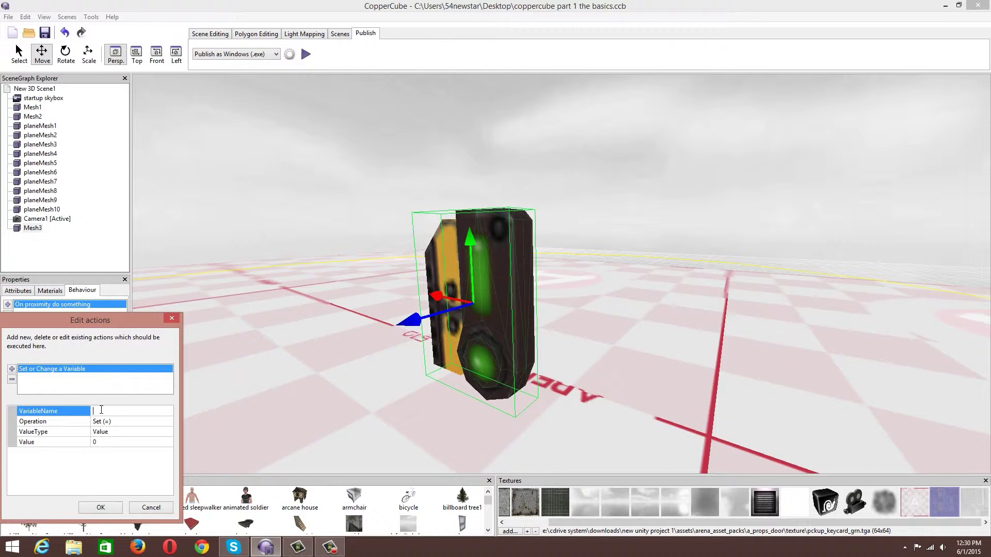
{"action": "type", "text": "key1"}
{"action": "left_click", "coordinate": [68, 415]}
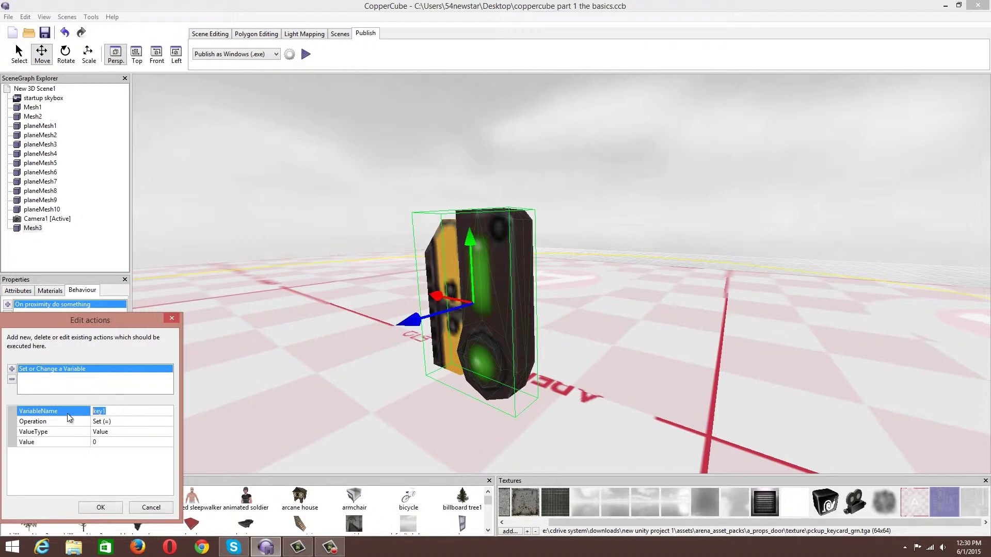
{"action": "left_click", "coordinate": [109, 433]}
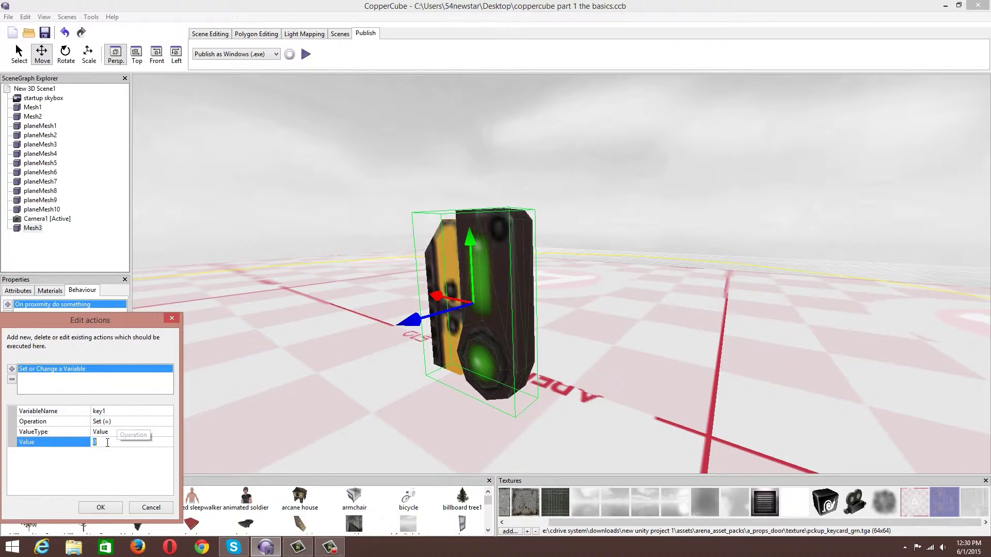
{"action": "left_click", "coordinate": [113, 507]}
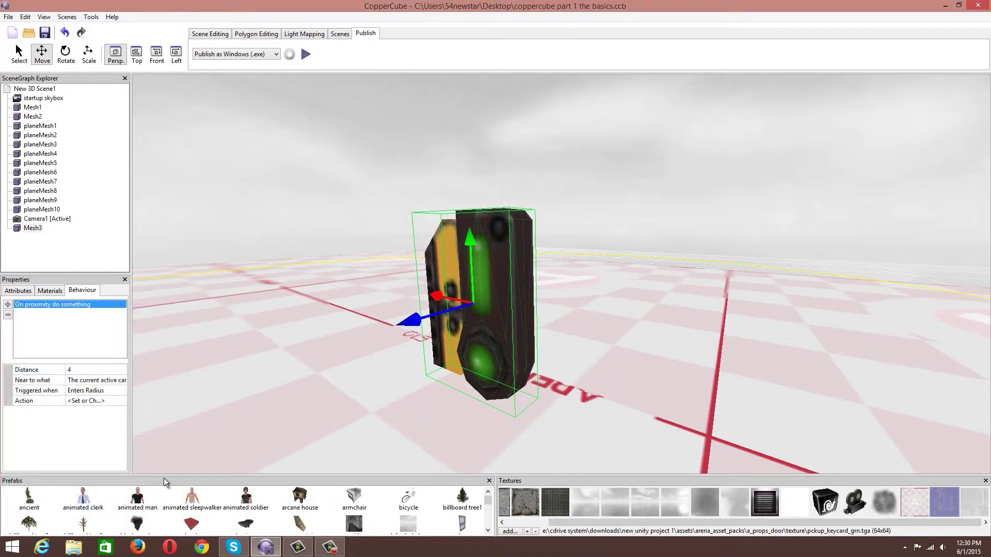
- Move the green keycard farther away from the door, outside the door's proximity radius
{"action": "scroll", "coordinate": [390, 392], "scroll_direction": "down", "scroll_amount": 8}
{"action": "middle_click_drag", "start_coordinate": [399, 394], "coordinate": [396, 407]}
{"action": "scroll", "coordinate": [396, 408], "scroll_direction": "up", "scroll_amount": 2}
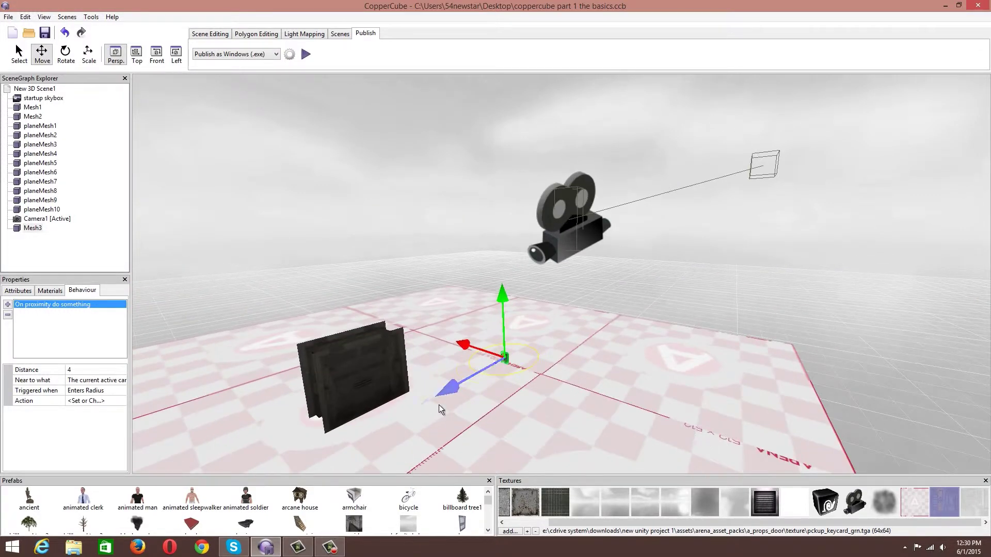
{"action": "left_click_drag", "start_coordinate": [438, 404], "coordinate": [337, 419]}
{"action": "right_click_drag", "start_coordinate": [336, 419], "coordinate": [417, 393]}
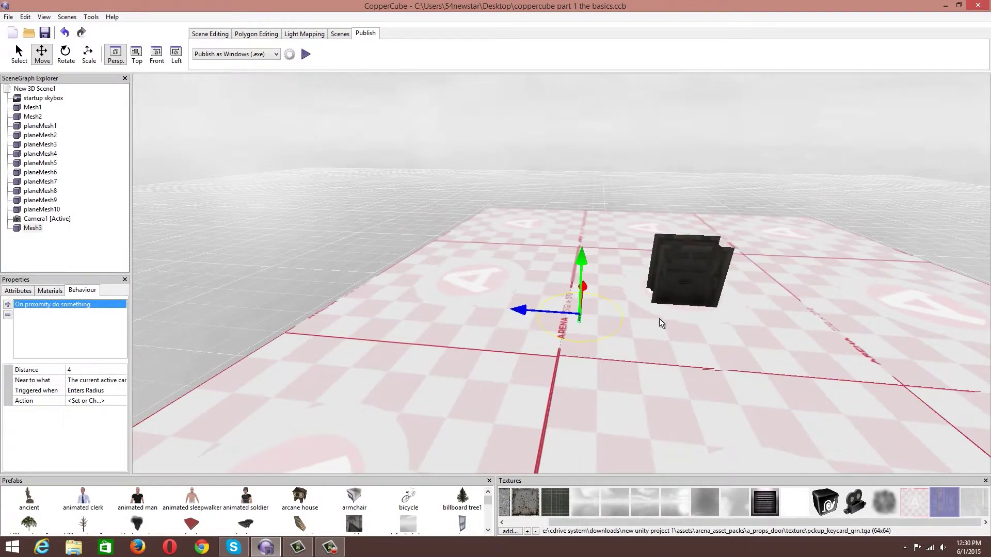
{"action": "left_click", "coordinate": [683, 271]}
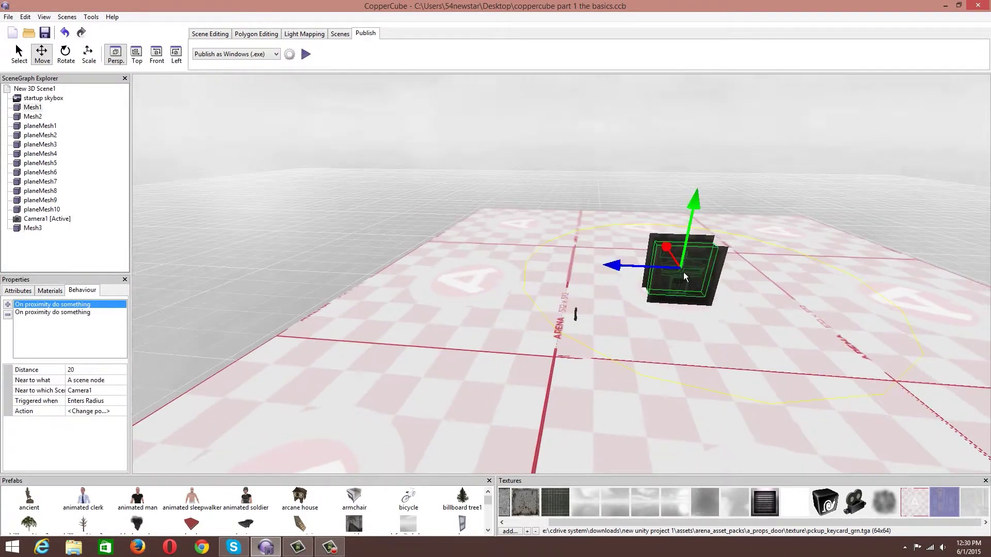
{"action": "left_click", "coordinate": [574, 314]}
{"action": "scroll", "coordinate": [575, 324], "scroll_direction": "up", "scroll_amount": 4}
{"action": "middle_click_drag", "start_coordinate": [575, 324], "coordinate": [525, 330]}
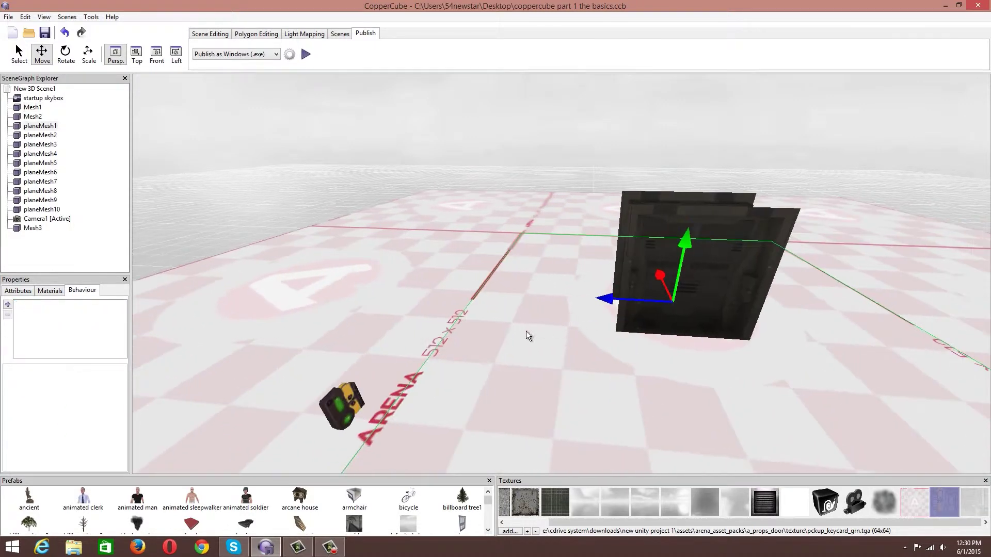
{"action": "left_click", "coordinate": [348, 394]}
{"action": "left_click_drag", "start_coordinate": [348, 394], "coordinate": [407, 384]}
{"action": "left_click_drag", "start_coordinate": [457, 308], "coordinate": [401, 312]}
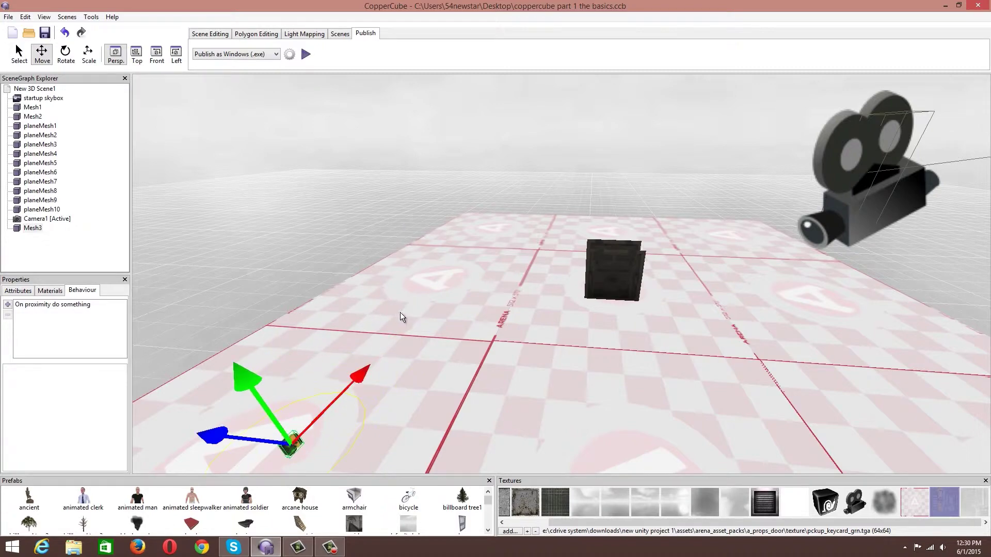
- Select the door mesh and compare its proximity radius with the keycard's new position
{"action": "scroll", "coordinate": [400, 312], "scroll_direction": "down", "scroll_amount": 3}
{"action": "middle_click_drag", "start_coordinate": [401, 312], "coordinate": [429, 301]}
{"action": "scroll", "coordinate": [429, 302], "scroll_direction": "up", "scroll_amount": 3}
{"action": "left_click", "coordinate": [704, 240]}
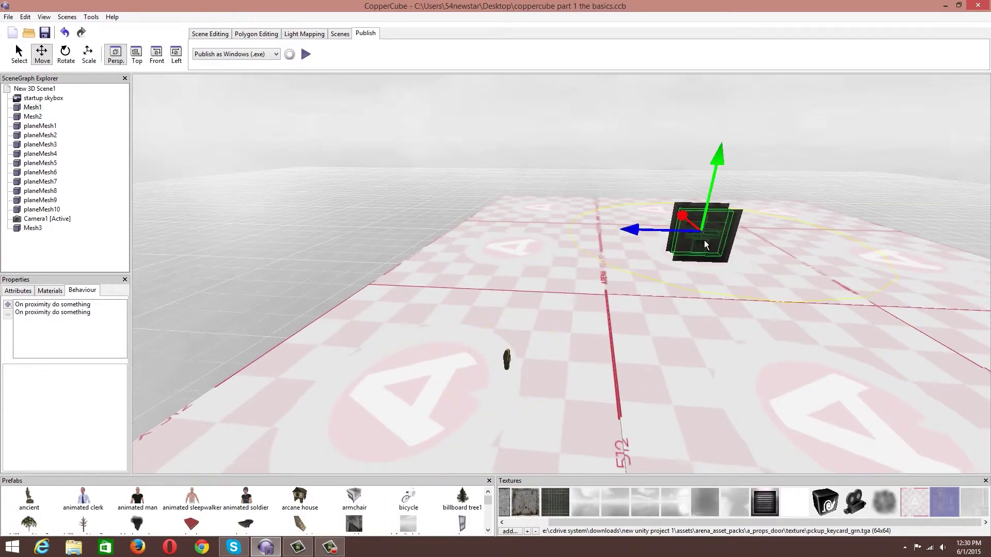
{"action": "left_click_drag", "start_coordinate": [646, 287], "coordinate": [432, 287]}
{"action": "scroll", "coordinate": [607, 300], "scroll_direction": "up", "scroll_amount": 5}
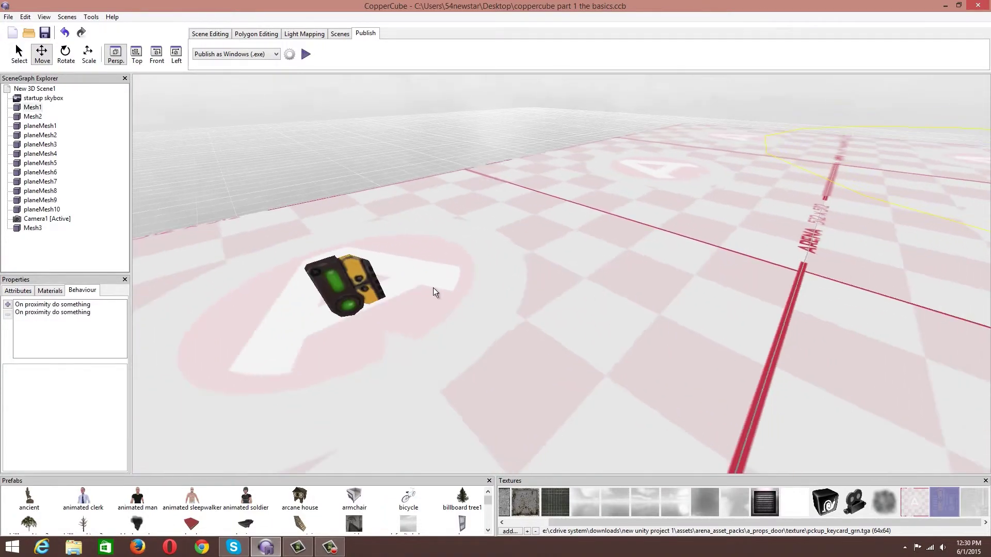
- Add a "Delete a scene node" action to the green keycard's proximity behaviour
{"action": "left_click", "coordinate": [365, 289]}
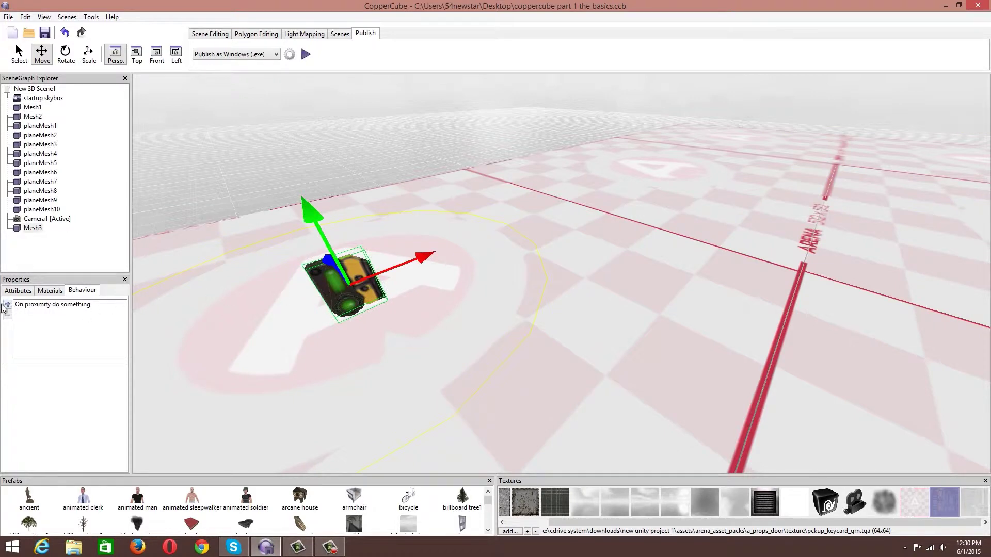
{"action": "left_click", "coordinate": [30, 305]}
{"action": "left_click", "coordinate": [94, 401]}
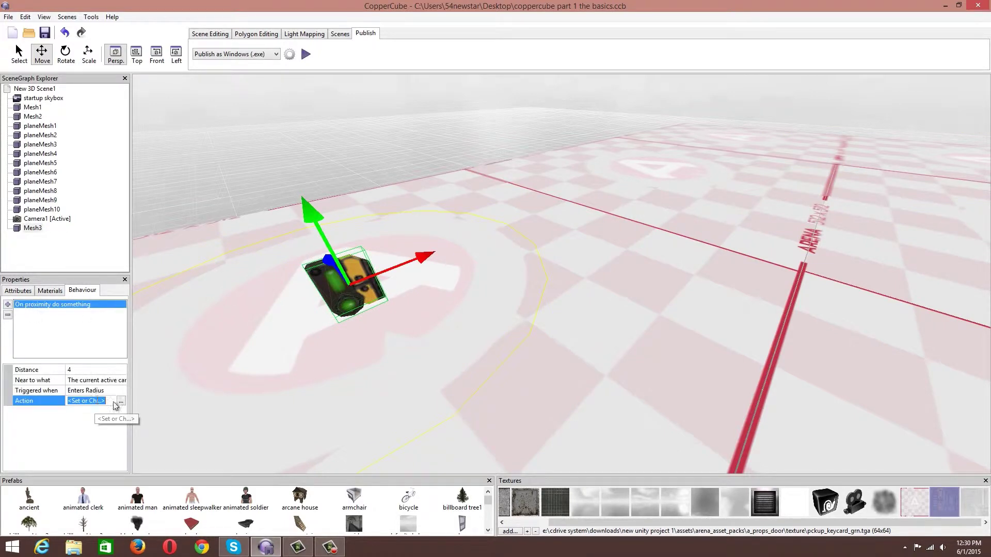
{"action": "left_click", "coordinate": [122, 401]}
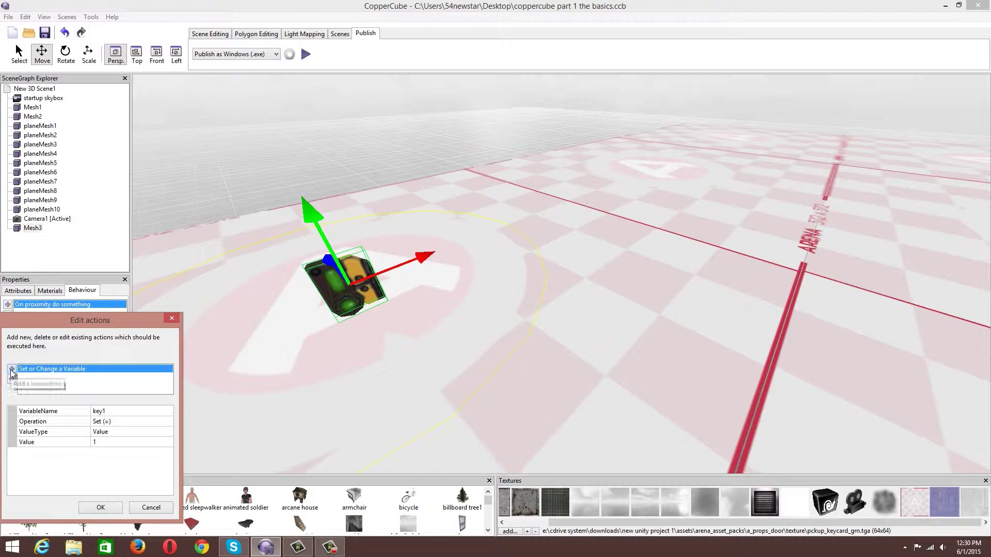
{"action": "left_click", "coordinate": [11, 369]}
{"action": "mouse_move", "coordinate": [96, 458]}
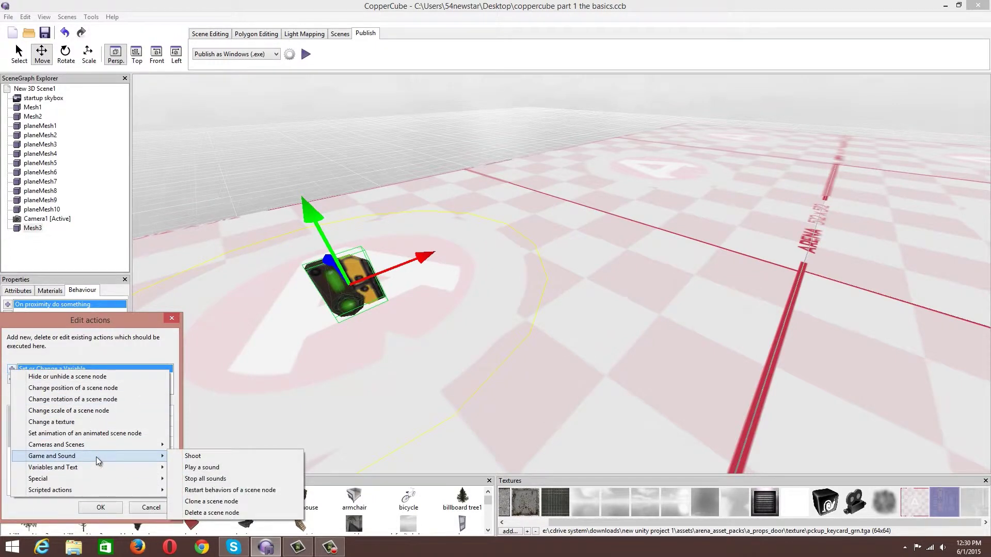
{"action": "left_click", "coordinate": [209, 512]}
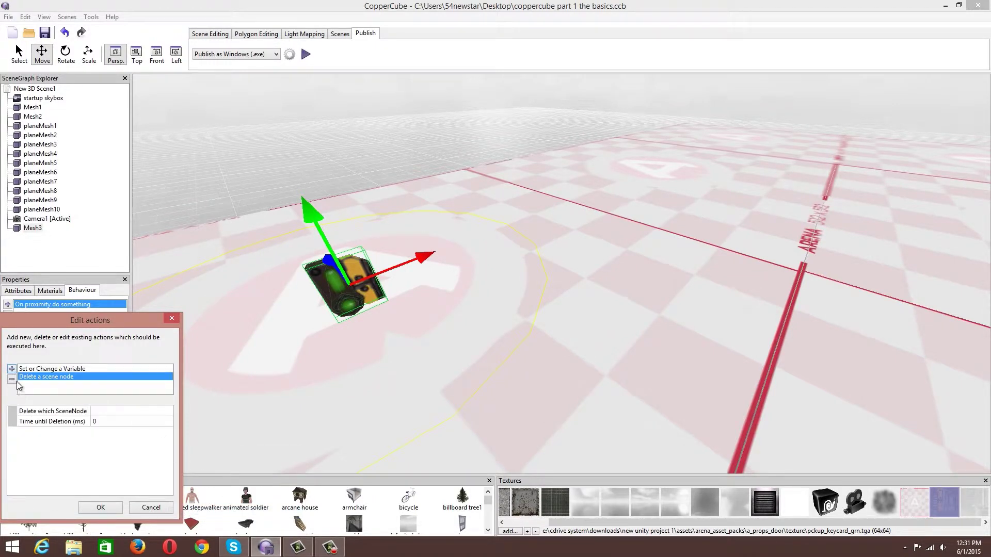
- Make the delete action target Mesh3 with a time until deletion of 4 ms, and accept the keycard's actions
{"action": "left_click", "coordinate": [12, 369]}
{"action": "left_click", "coordinate": [3, 422]}
{"action": "left_click", "coordinate": [130, 410]}
{"action": "left_click", "coordinate": [132, 410]}
{"action": "left_click", "coordinate": [145, 431]}
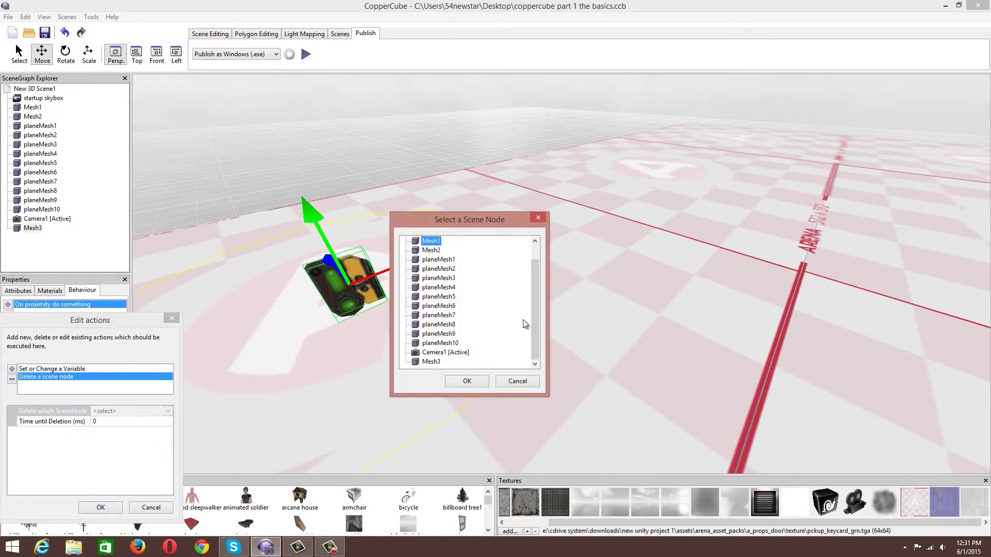
{"action": "left_click", "coordinate": [431, 362]}
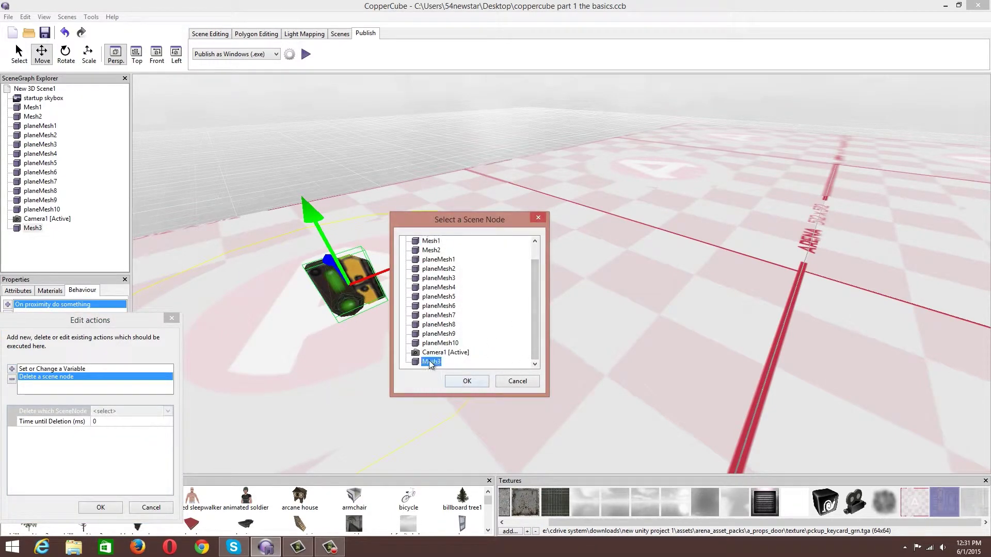
{"action": "left_click", "coordinate": [475, 379]}
{"action": "left_click", "coordinate": [103, 421]}
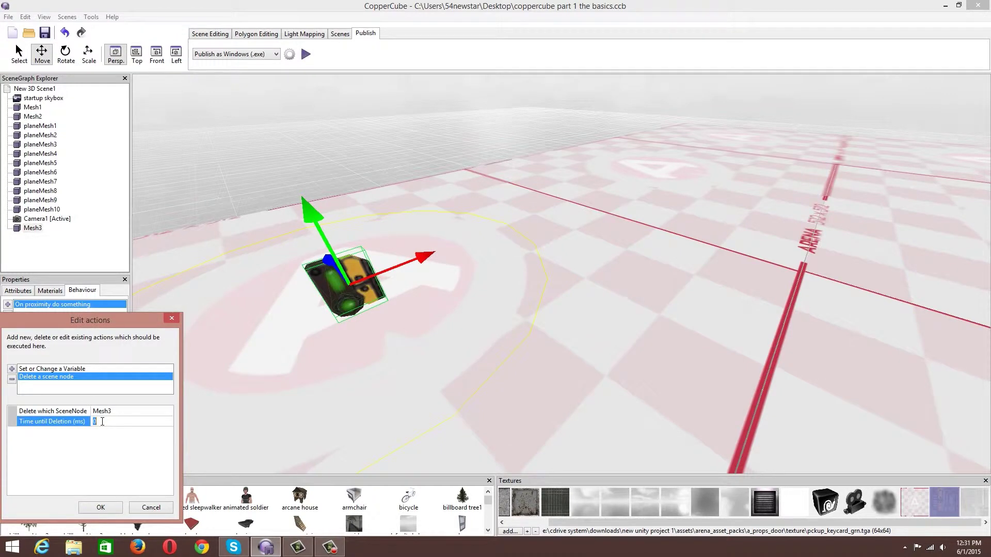
{"action": "left_click", "coordinate": [102, 511]}
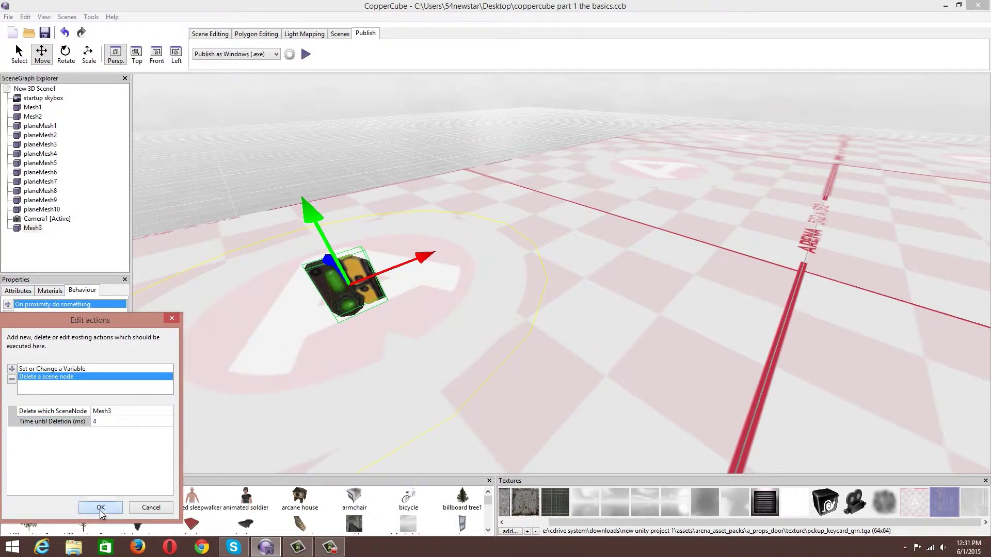
- Open the action of the door's Enters Radius proximity behaviour and copy the position from its "Change position of a scene node" action
{"action": "key", "text": "Right"}
{"action": "left_click_drag", "start_coordinate": [580, 329], "coordinate": [557, 331]}
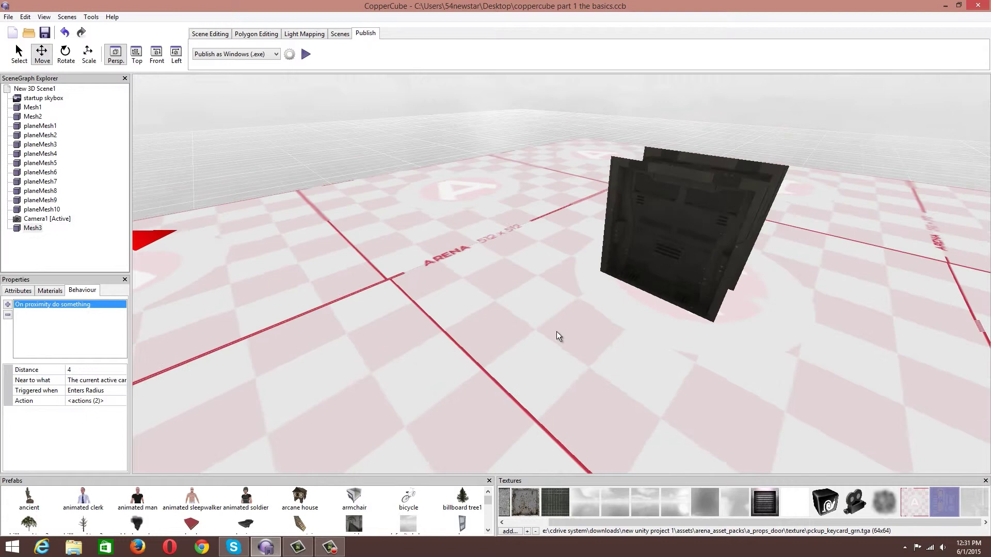
{"action": "left_click", "coordinate": [708, 235]}
{"action": "left_click_drag", "start_coordinate": [679, 249], "coordinate": [596, 251]}
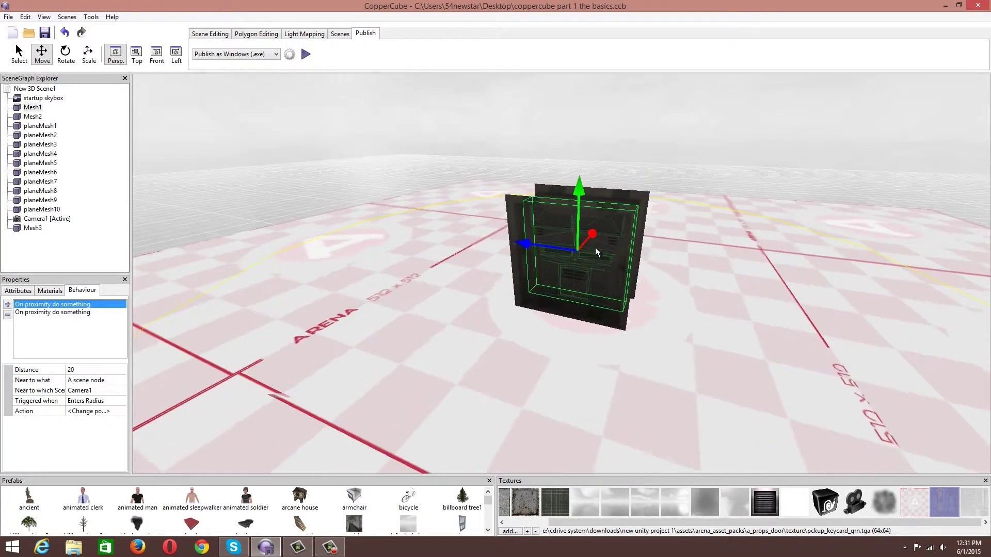
{"action": "left_click", "coordinate": [41, 313]}
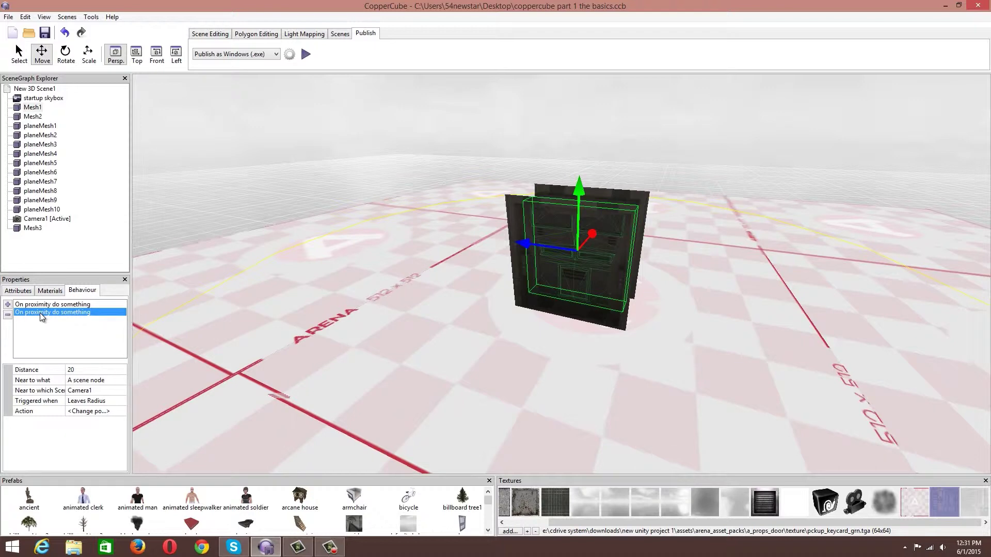
{"action": "left_click", "coordinate": [50, 304]}
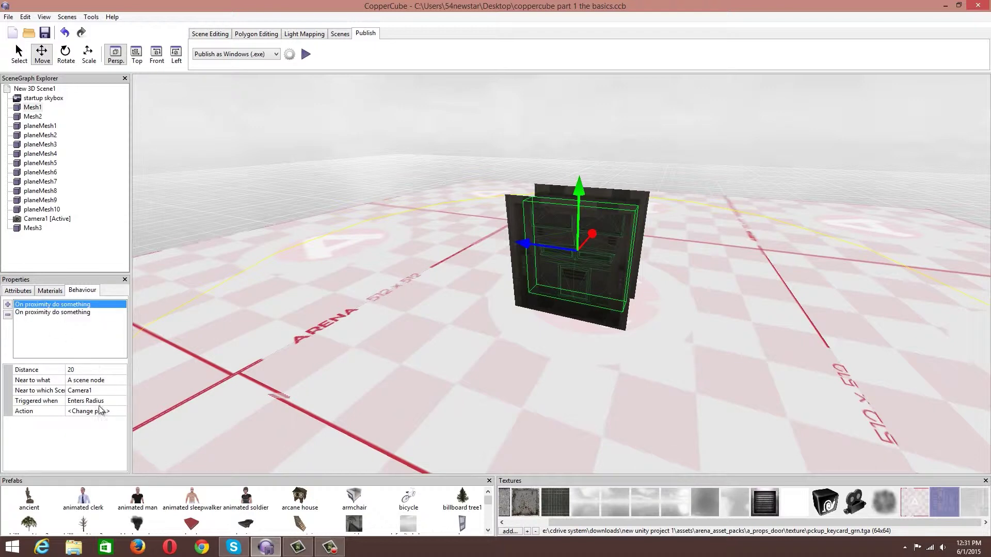
{"action": "left_click", "coordinate": [117, 412]}
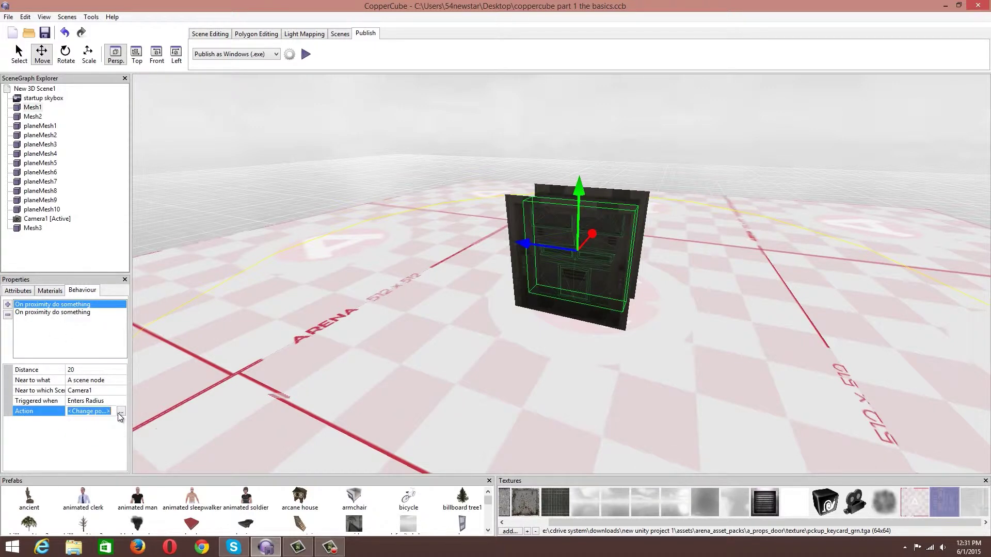
{"action": "left_click", "coordinate": [120, 412]}
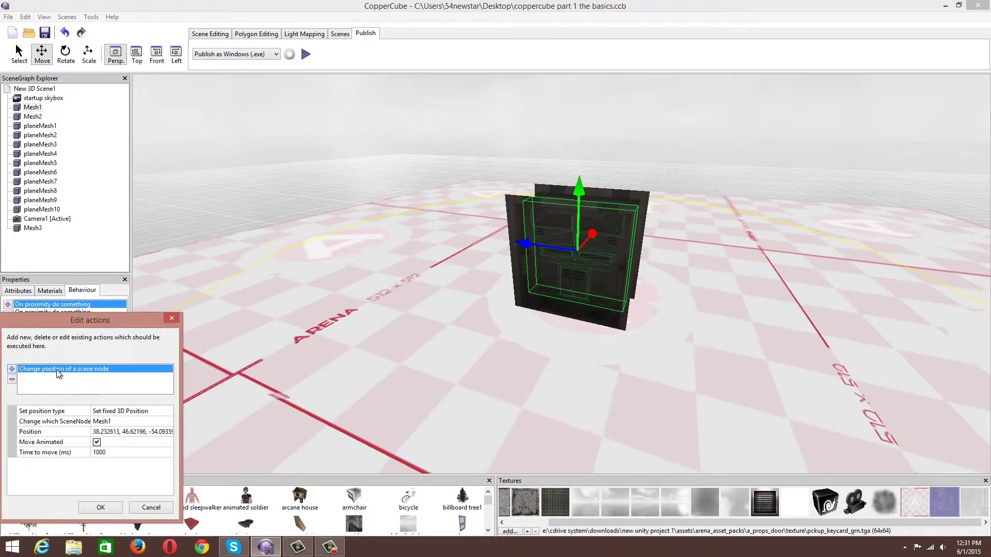
{"action": "left_click", "coordinate": [153, 432]}
{"action": "key", "text": "ctrl+c"}
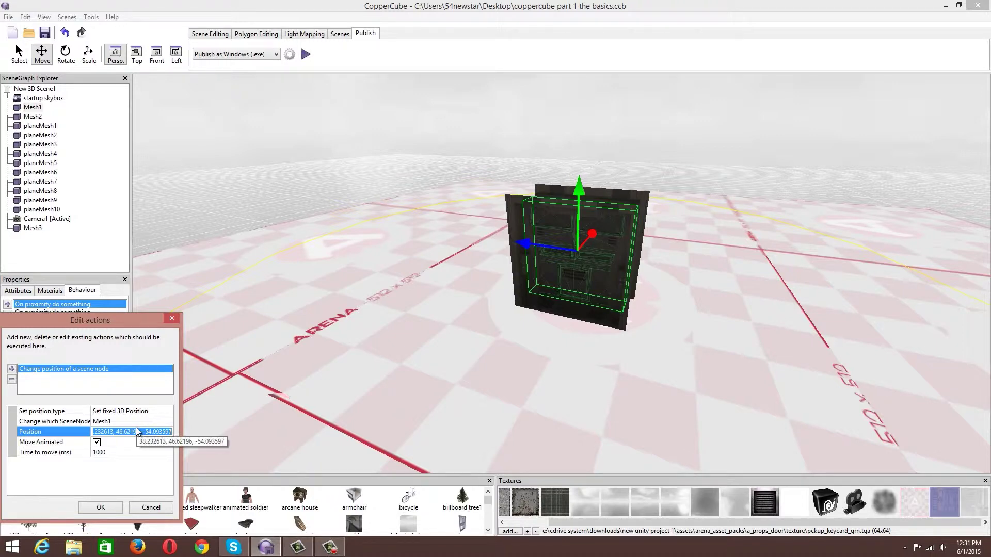
- Replace the door's position action with "If a Variable has a value do something", using the variable name key1
{"action": "left_click", "coordinate": [11, 379]}
{"action": "left_click", "coordinate": [11, 369]}
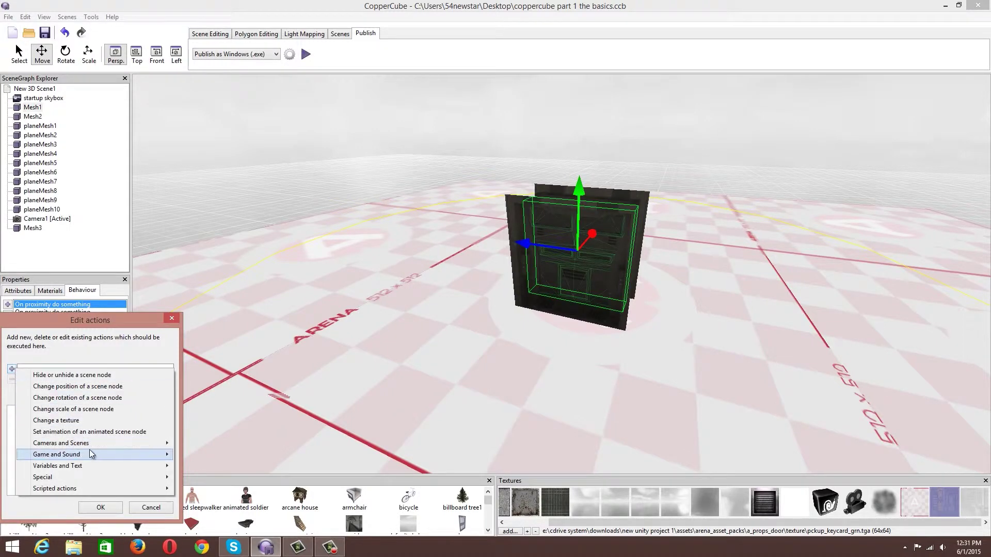
{"action": "mouse_move", "coordinate": [94, 466]}
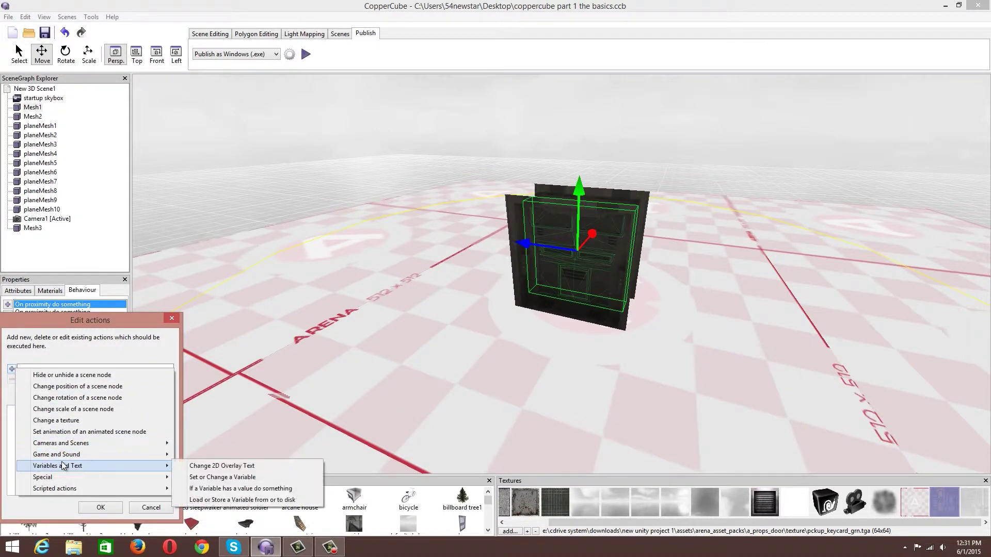
{"action": "left_click", "coordinate": [233, 489]}
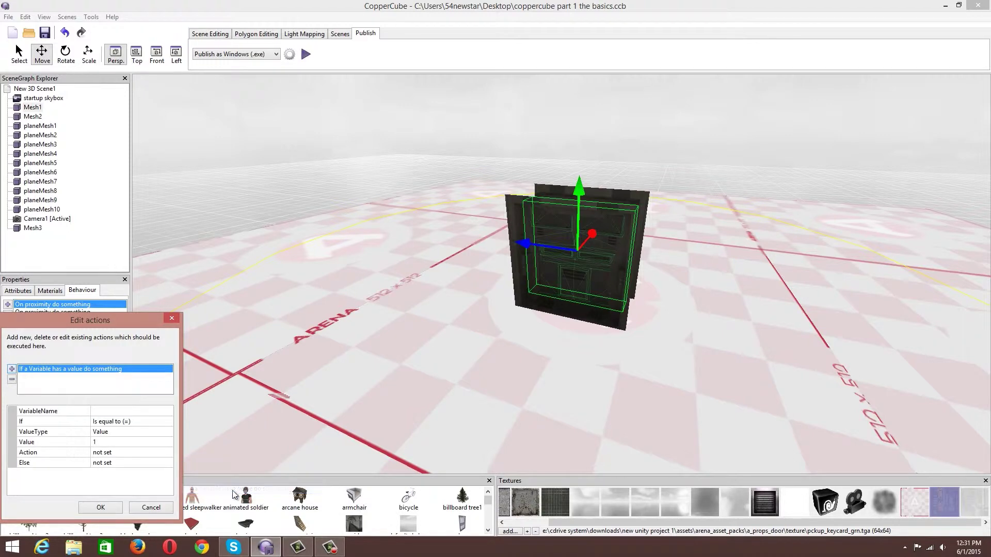
{"action": "left_click", "coordinate": [133, 411]}
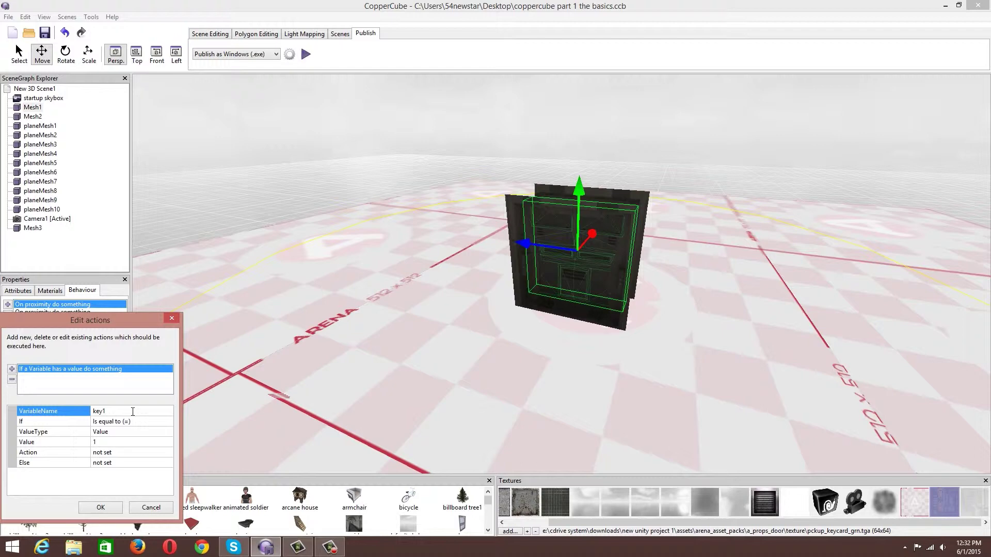
- Add a "Change position of a scene node" action to run when key1 equals 1
{"action": "left_click", "coordinate": [120, 451]}
{"action": "left_click", "coordinate": [167, 453]}
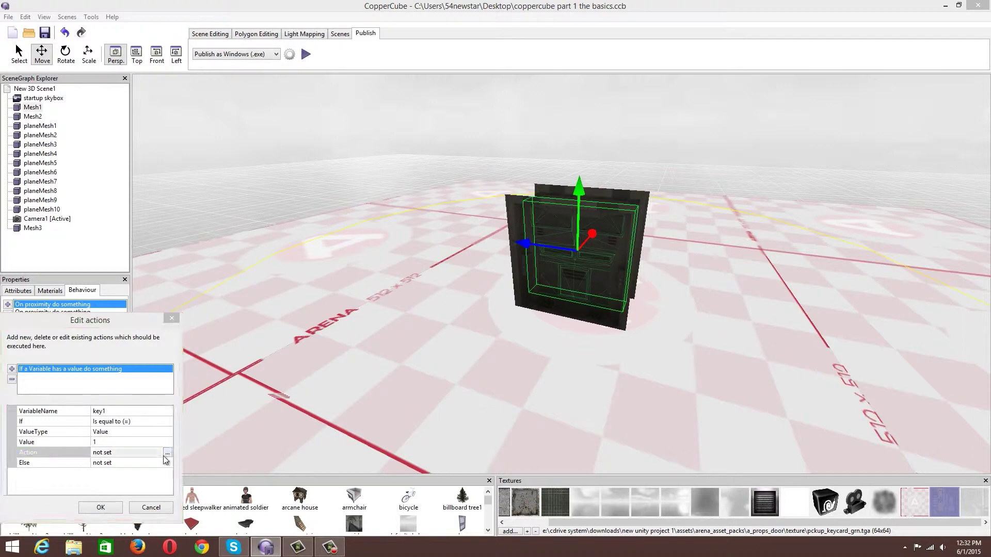
{"action": "left_click", "coordinate": [11, 385]}
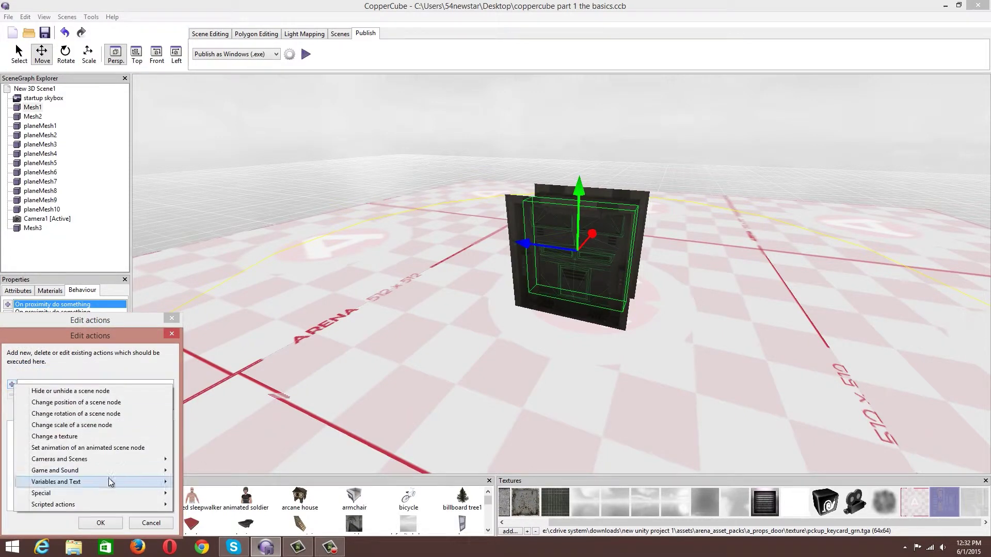
{"action": "mouse_move", "coordinate": [109, 482]}
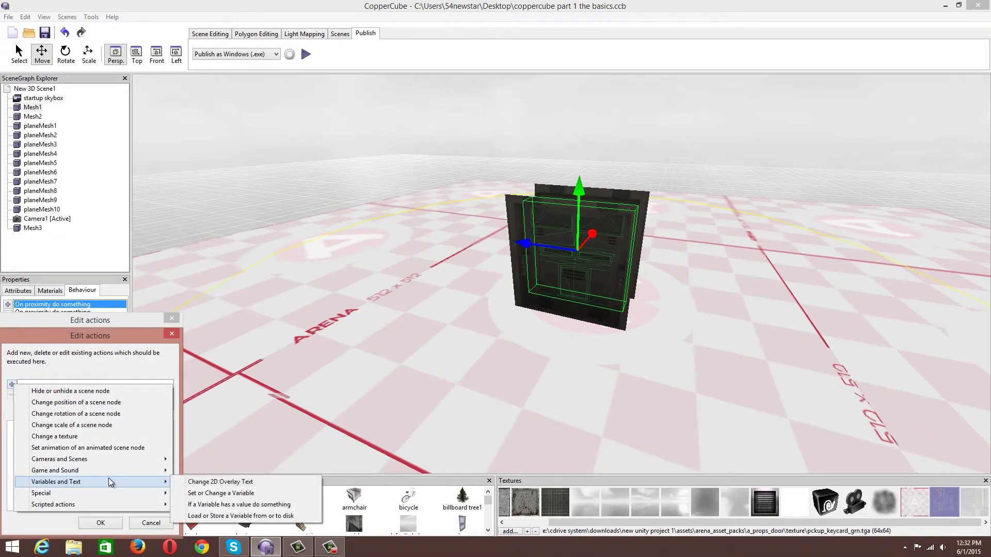
{"action": "left_click", "coordinate": [110, 403]}
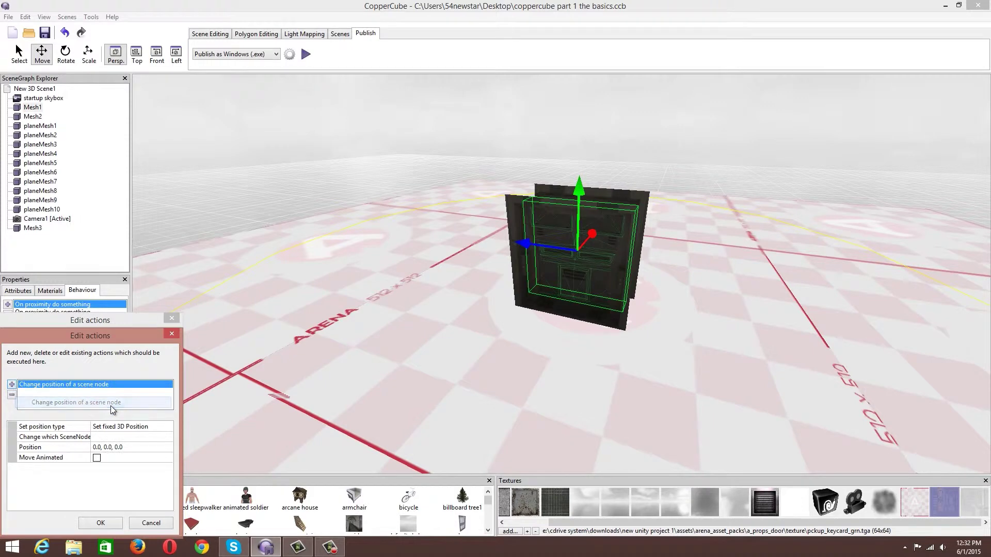
- Target Mesh1 with the copied position 38.232613, 46.62196, -54.093597, enable Move Animated, and accept the position action
{"action": "left_click", "coordinate": [133, 438]}
{"action": "left_click", "coordinate": [135, 439]}
{"action": "left_click", "coordinate": [135, 455]}
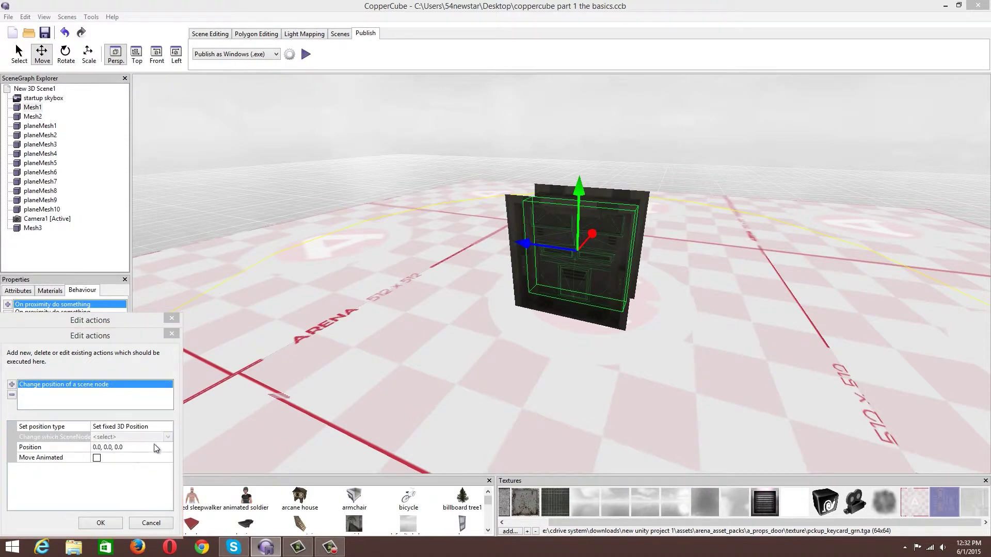
{"action": "left_click", "coordinate": [466, 381]}
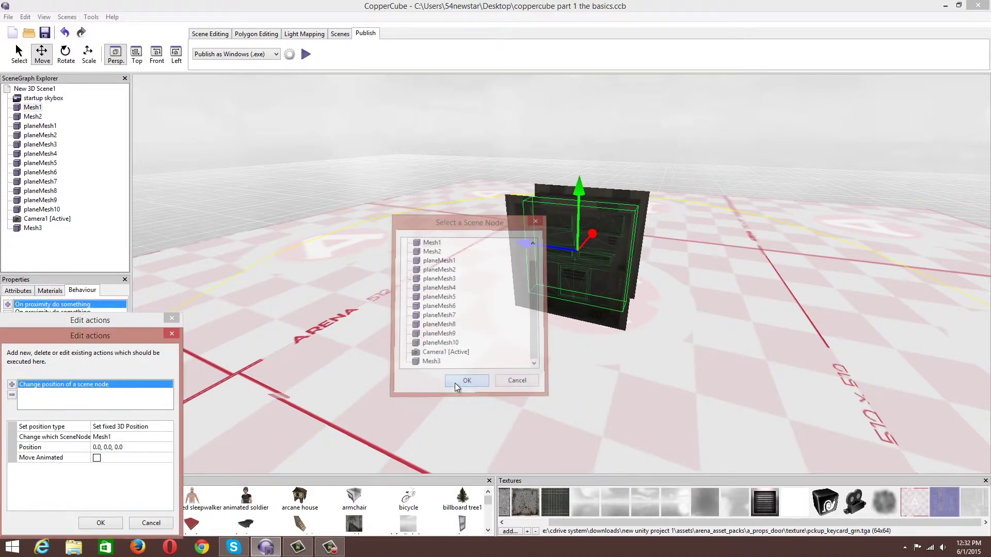
{"action": "left_click", "coordinate": [140, 447]}
{"action": "key", "text": "ctrl+v"}
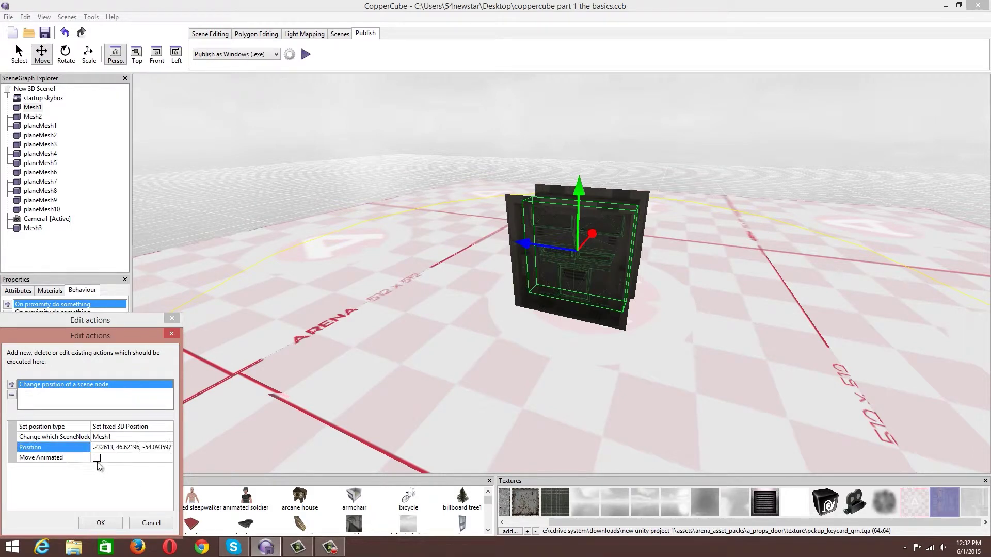
{"action": "left_click", "coordinate": [97, 458]}
{"action": "left_click", "coordinate": [101, 523]}
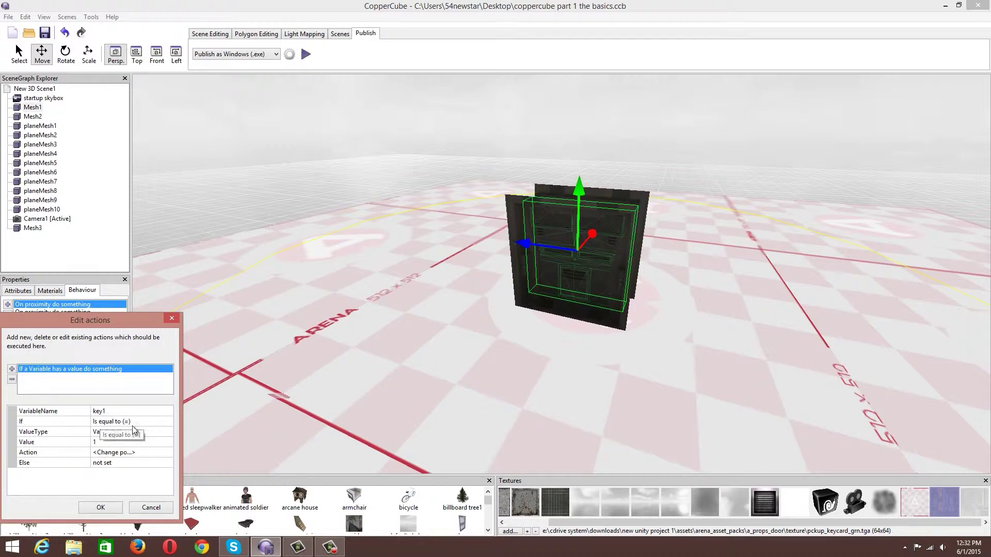
- Review the condition's Action and Else branches, leave Else without actions, and accept the door's conditional action
{"action": "left_click", "coordinate": [111, 452]}
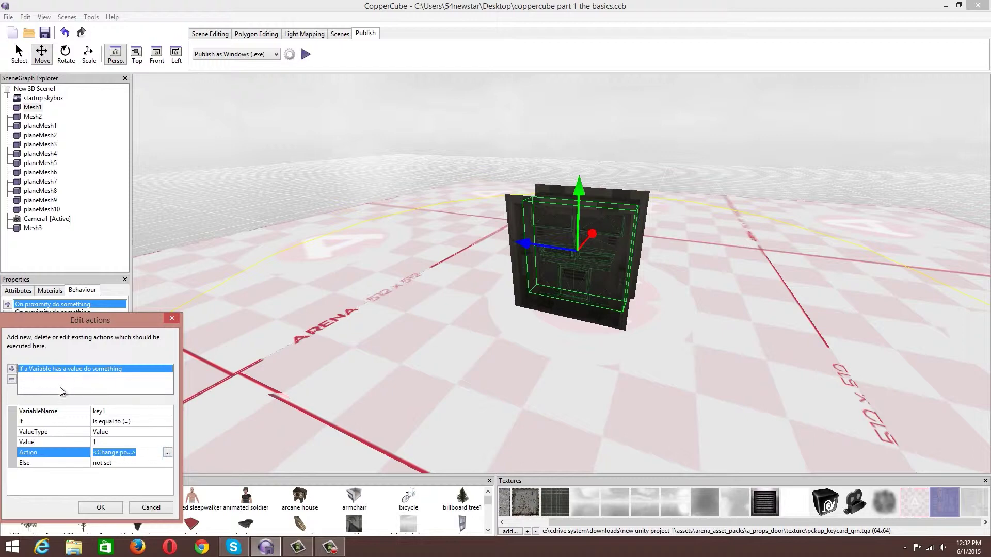
{"action": "left_click", "coordinate": [123, 463]}
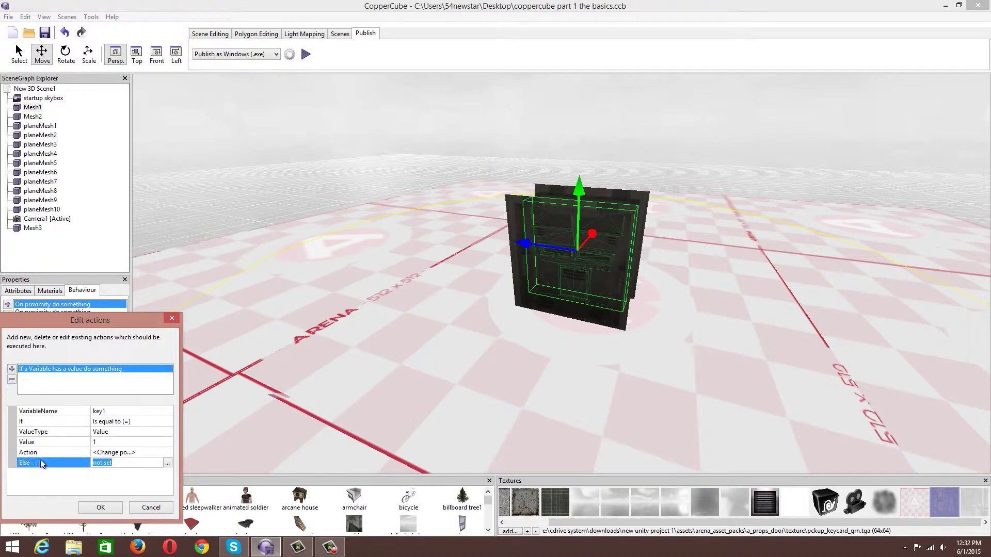
{"action": "left_click", "coordinate": [161, 452]}
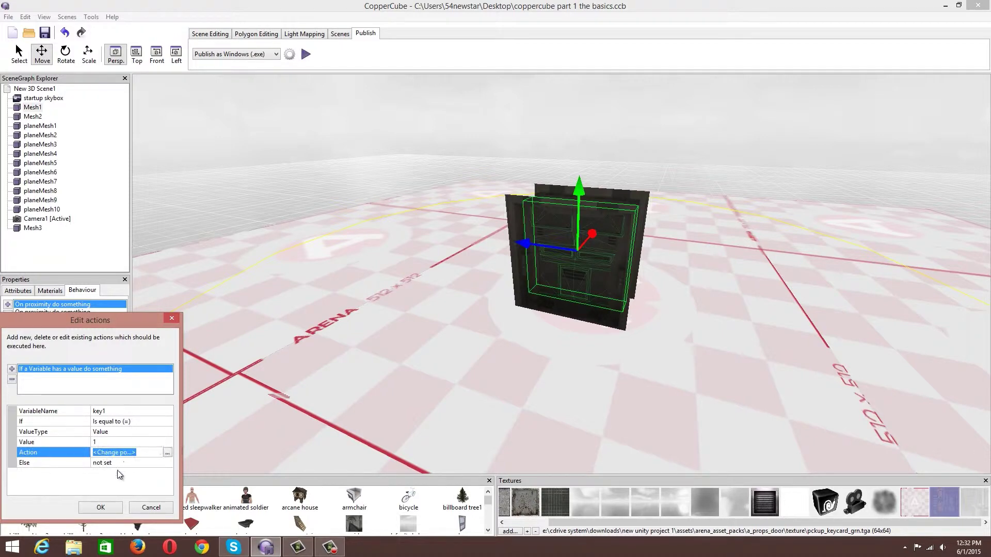
{"action": "left_click", "coordinate": [127, 461]}
{"action": "left_click", "coordinate": [167, 463]}
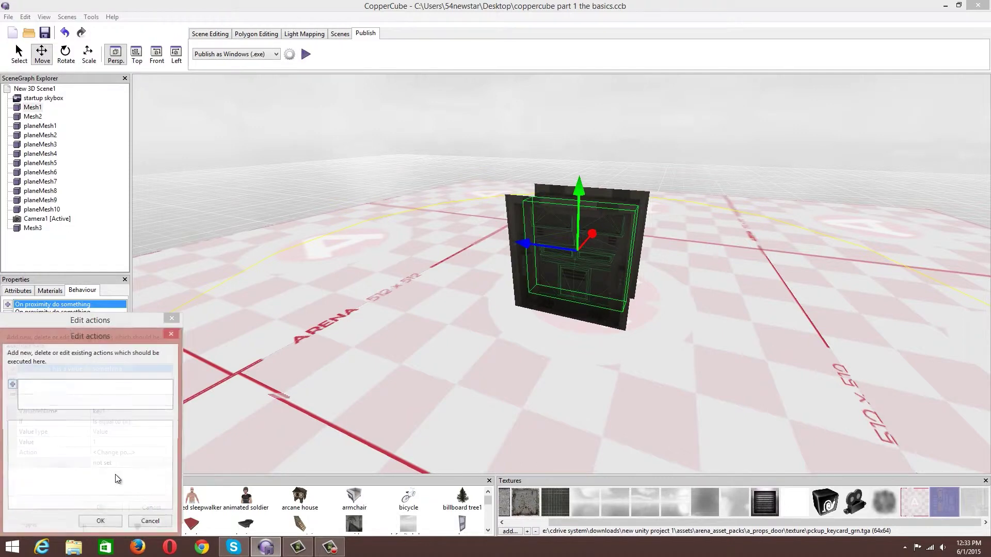
{"action": "left_click_drag", "start_coordinate": [133, 336], "coordinate": [207, 257]}
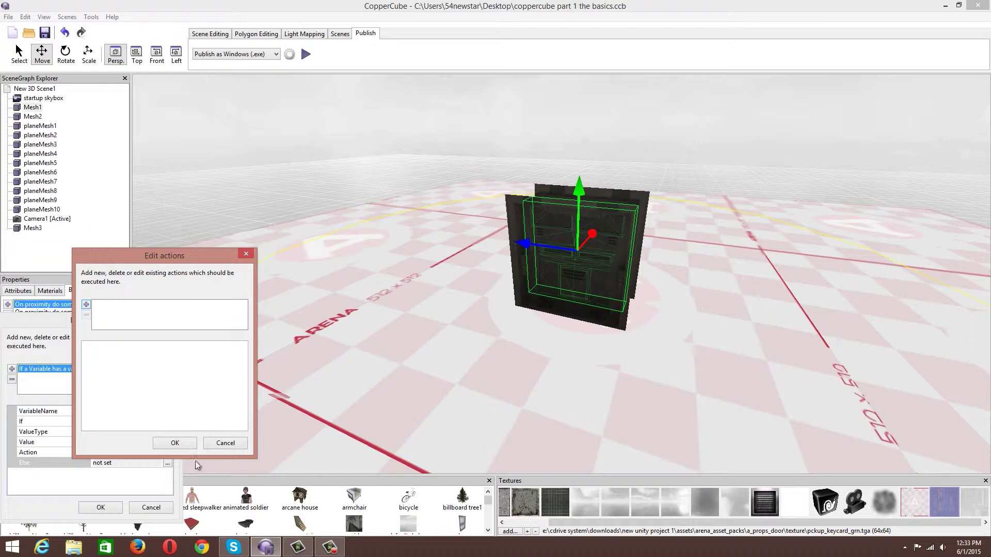
{"action": "left_click", "coordinate": [175, 443]}
{"action": "left_click", "coordinate": [98, 508]}
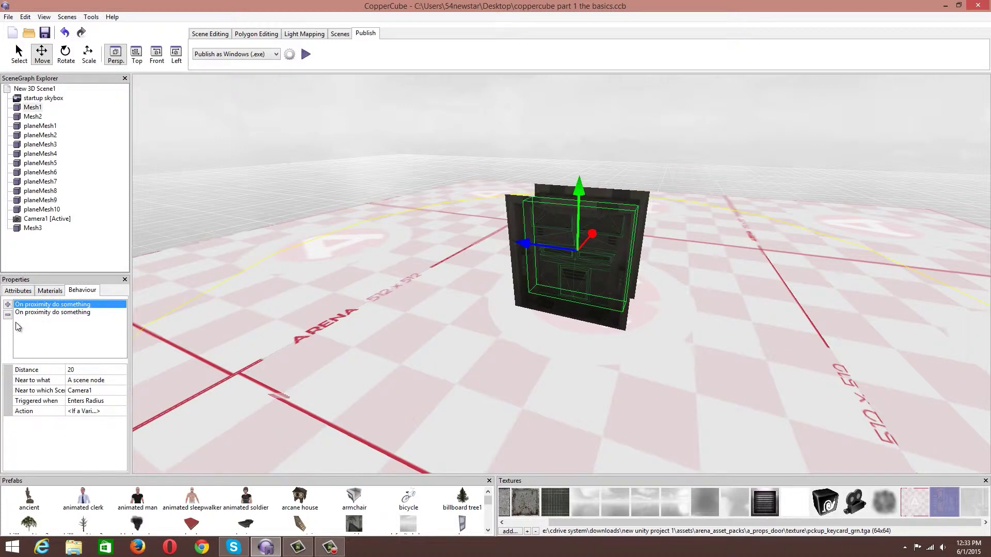
- Review the key1 condition in the door's first proximity behaviour and the available Variables and Text actions, without adding another action
{"action": "left_click", "coordinate": [103, 411]}
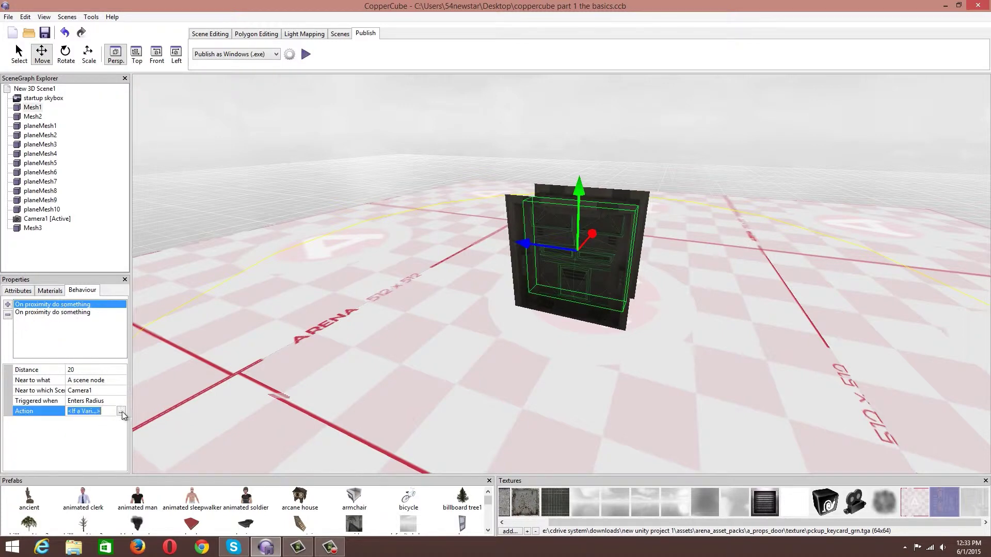
{"action": "left_click", "coordinate": [121, 412]}
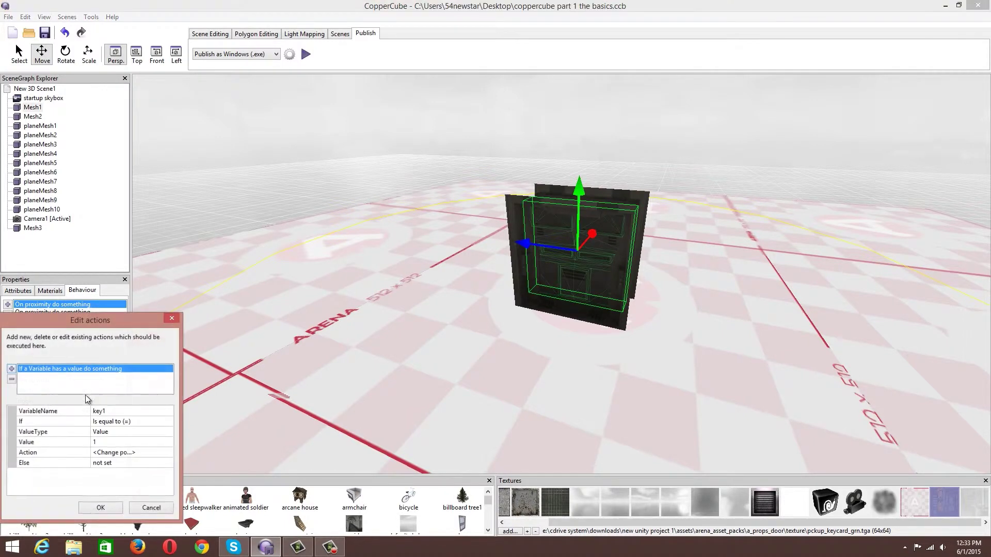
{"action": "left_click", "coordinate": [11, 369]}
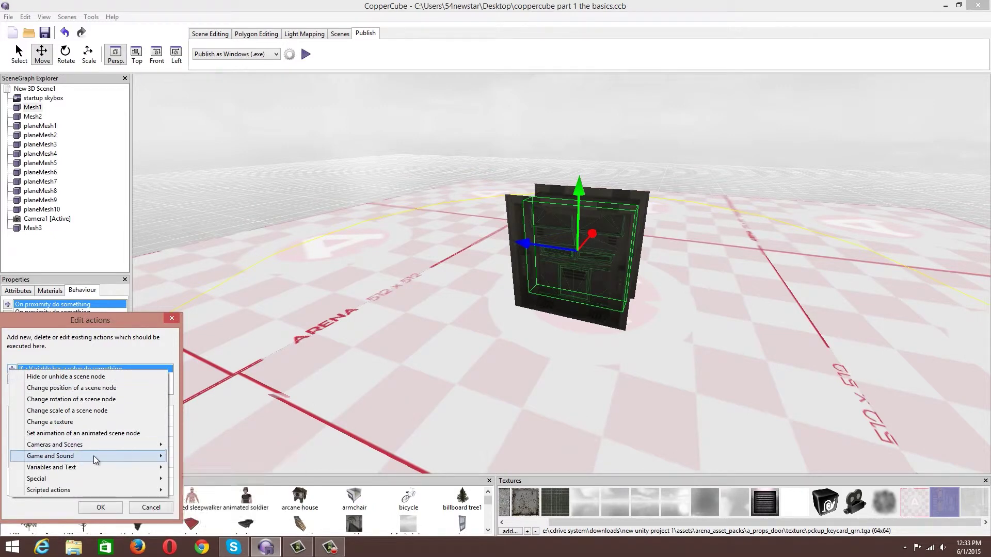
{"action": "mouse_move", "coordinate": [94, 466]}
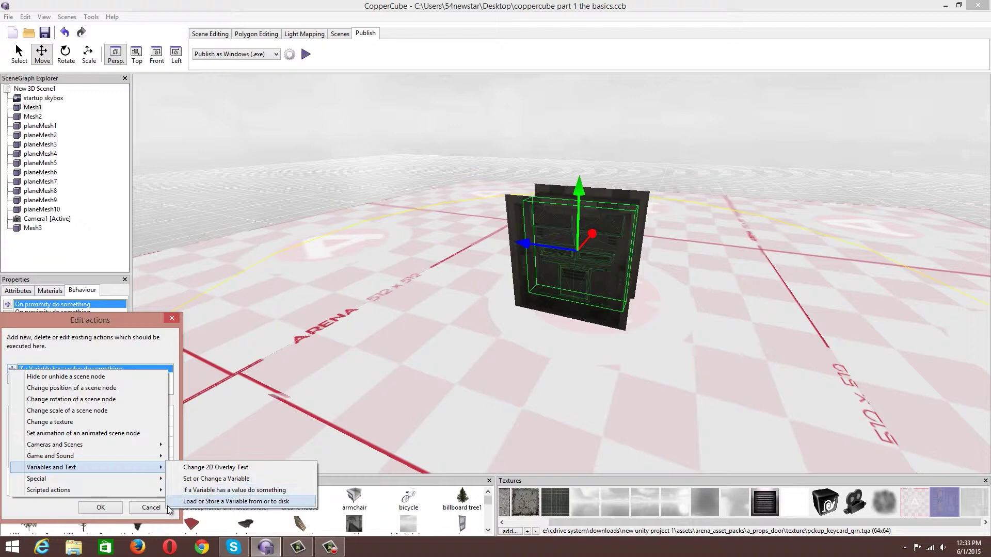
{"action": "left_click", "coordinate": [94, 510]}
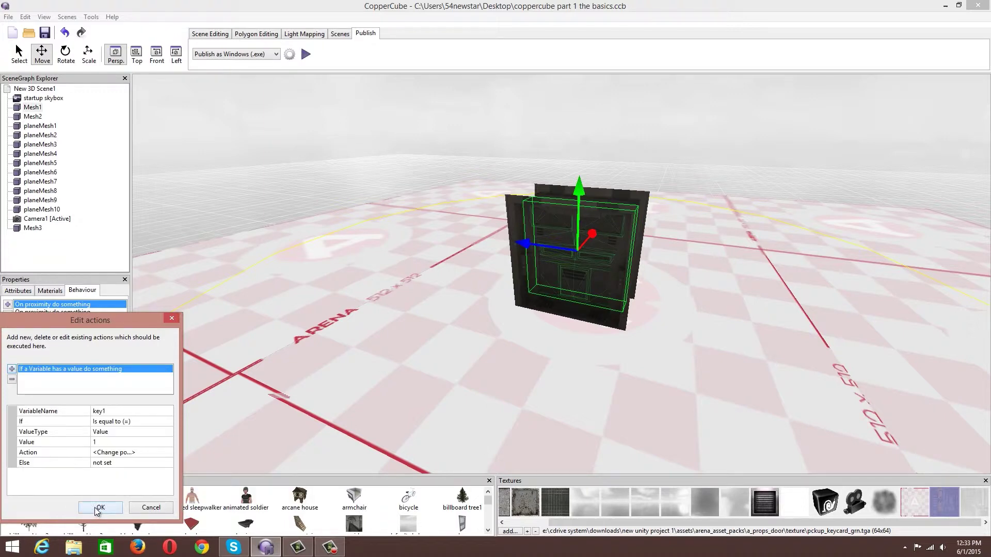
{"action": "left_click", "coordinate": [98, 508]}
- Test the scene by walking up to the door, fetching the keycard, and approaching the door again, then end the test
{"action": "left_click", "coordinate": [312, 58]}
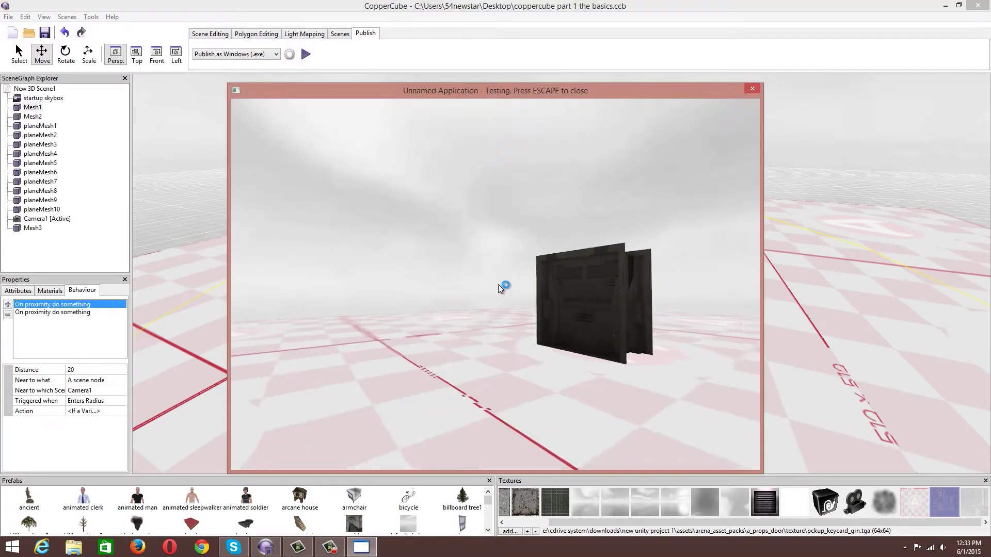
{"action": "key", "text": "w"}
{"action": "key", "text": "w"}
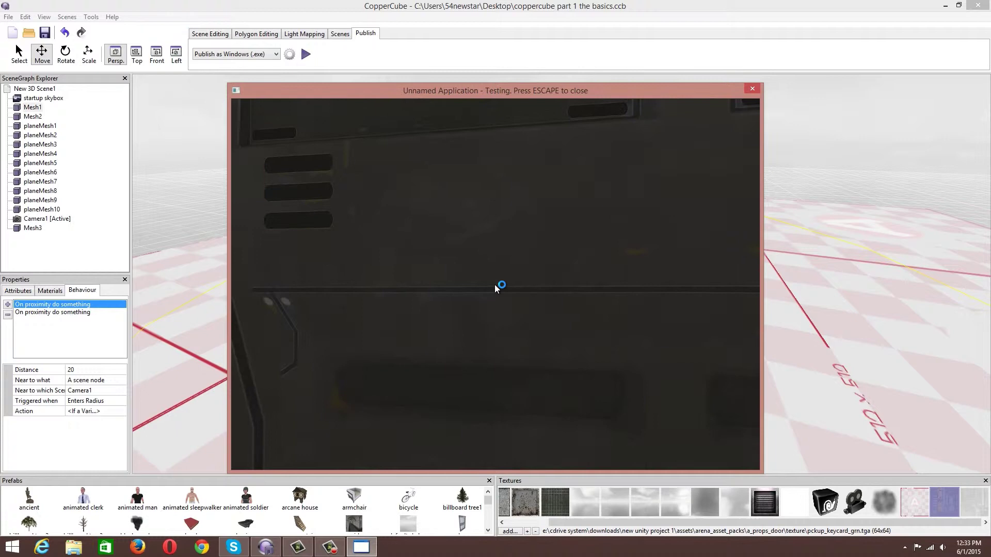
{"action": "key", "text": "w"}
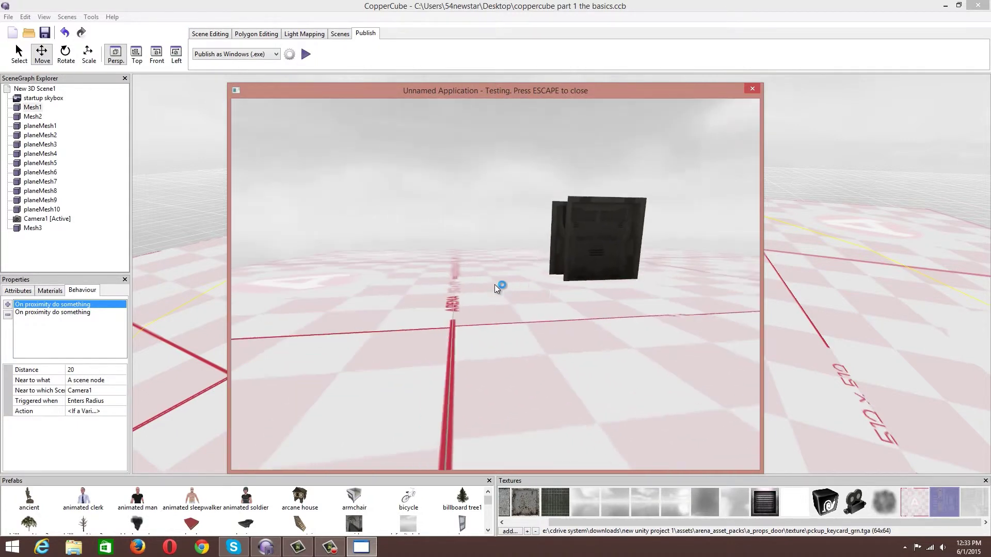
{"action": "key", "text": "w"}
{"action": "key", "text": "Up"}
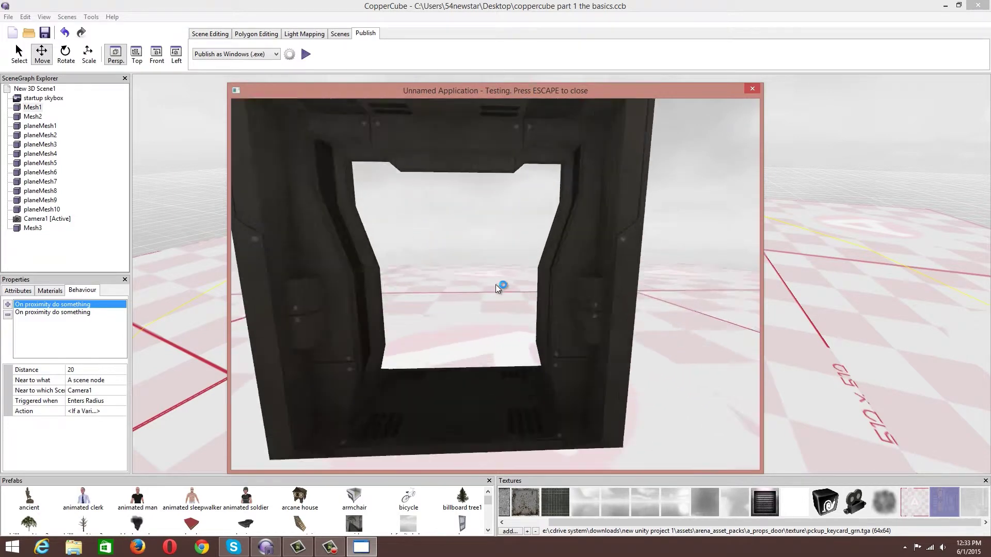
{"action": "key", "text": "Down"}
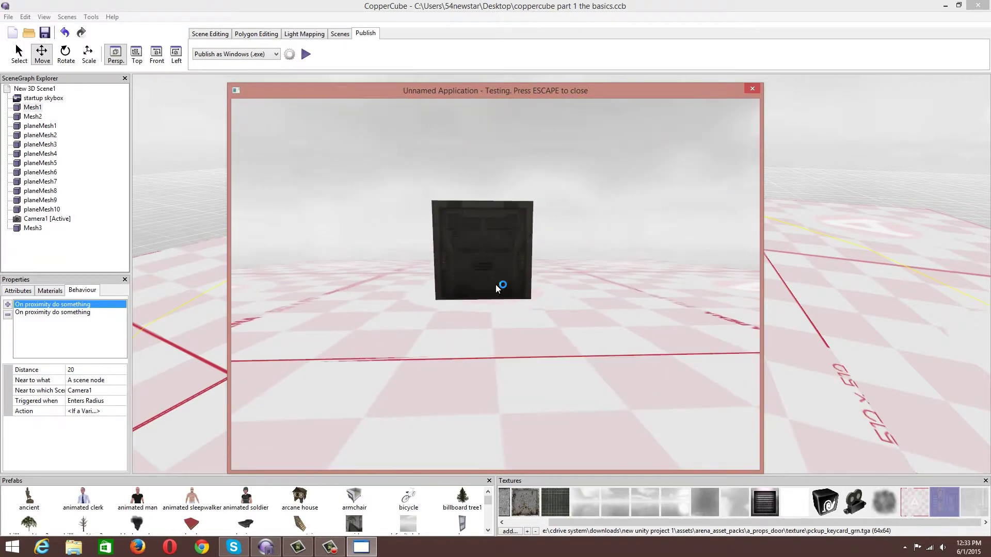
{"action": "key", "text": "Up"}
{"action": "key", "text": "Left"}
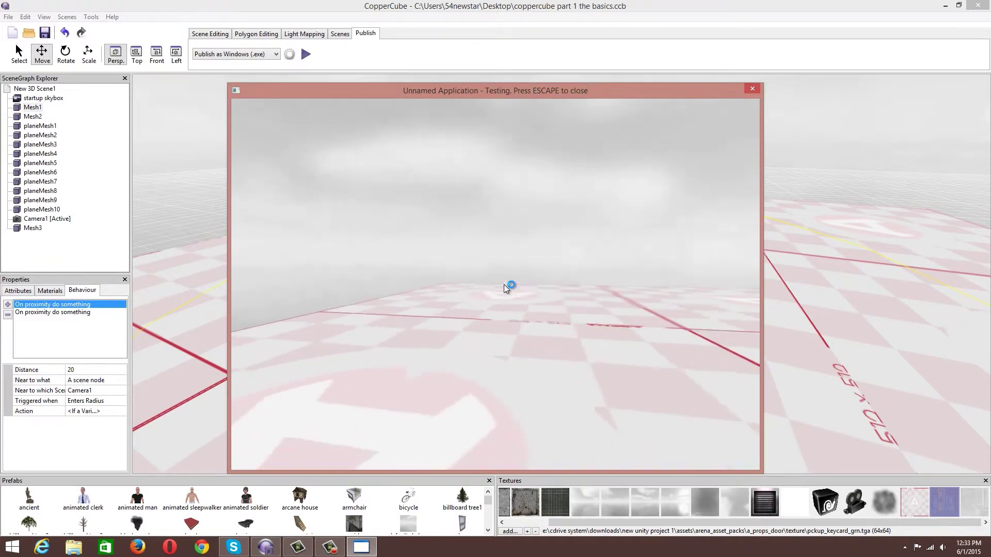
{"action": "key", "text": "Escape"}
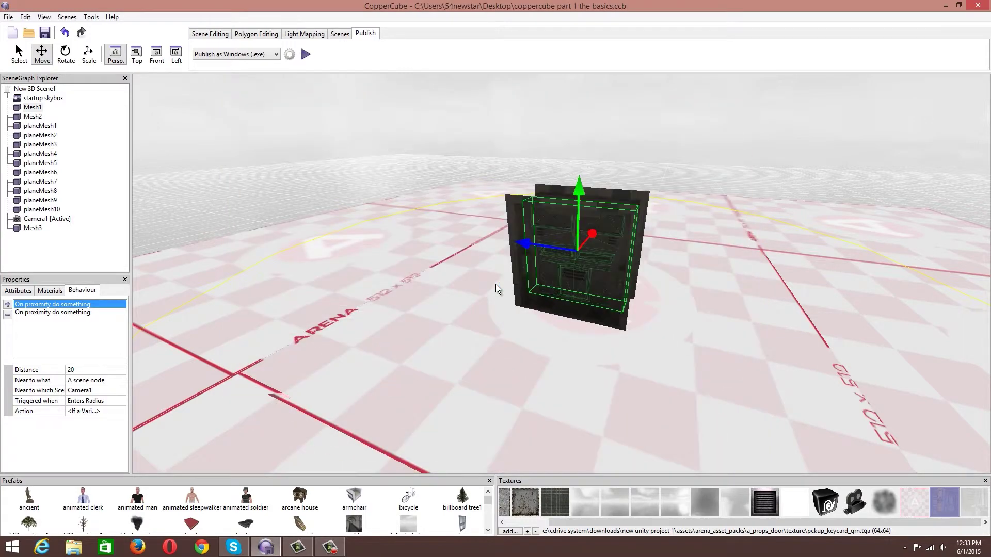
- Select the green keycard in the scene to inspect its proximity behaviour
{"action": "scroll", "coordinate": [521, 290], "scroll_direction": "down", "scroll_amount": 5}
{"action": "mouse_move", "coordinate": [495, 284]}
{"action": "right_mouse_down"}
{"action": "mouse_move", "coordinate": [571, 287]}
{"action": "mouse_move", "coordinate": [507, 273]}
{"action": "right_mouse_up"}
{"action": "scroll", "coordinate": [545, 290], "scroll_direction": "up", "scroll_amount": 5}
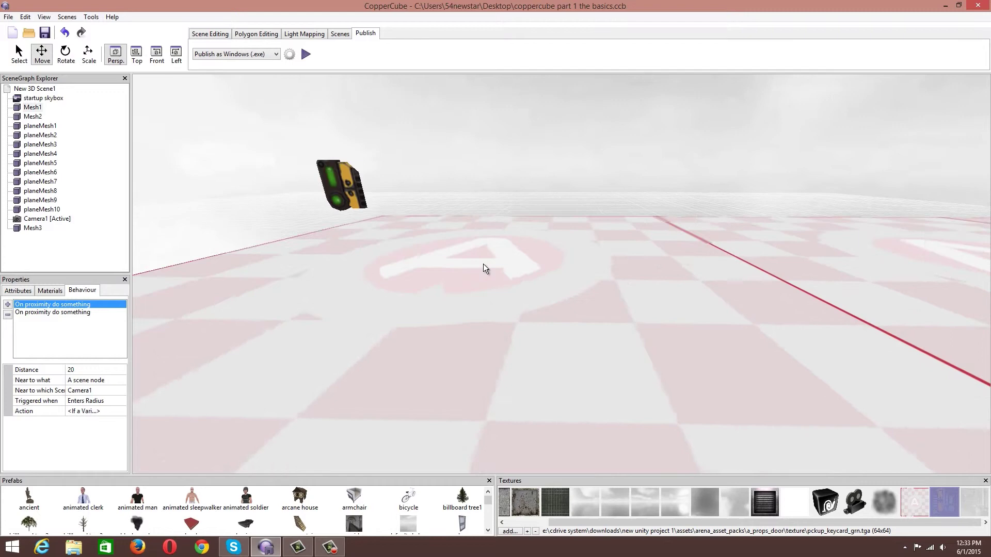
{"action": "middle_click_drag", "start_coordinate": [483, 264], "coordinate": [490, 264]}
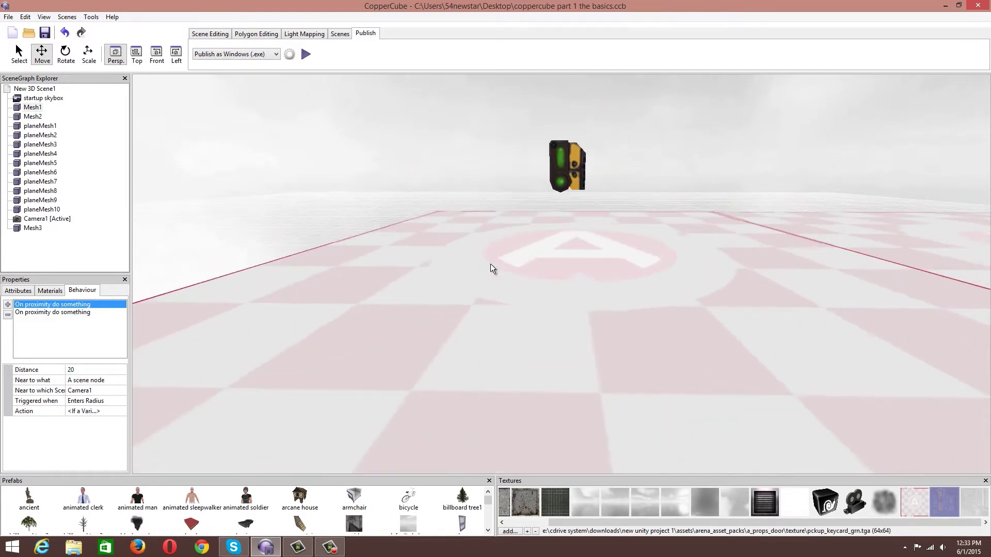
{"action": "left_click", "coordinate": [578, 167]}
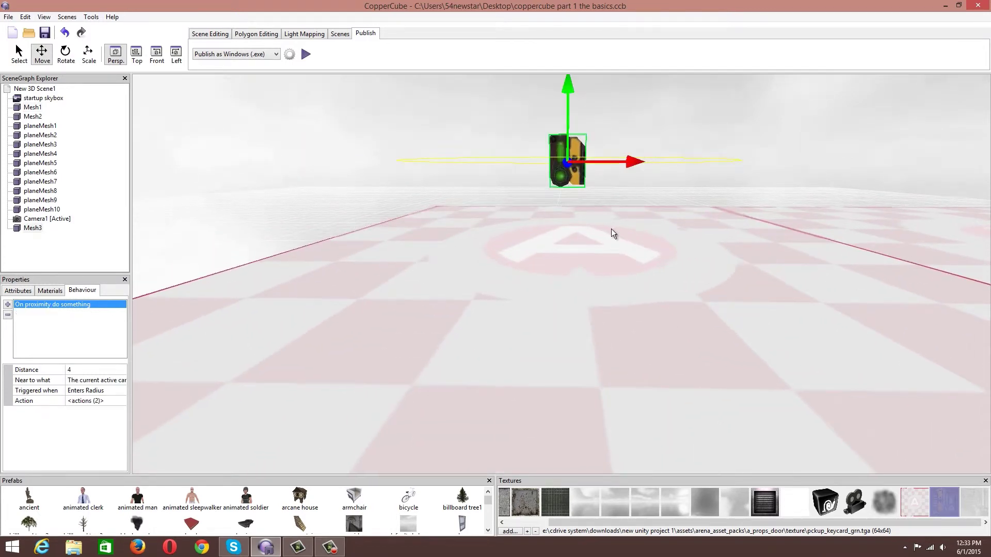
{"action": "middle_click_drag", "start_coordinate": [610, 231], "coordinate": [608, 233]}
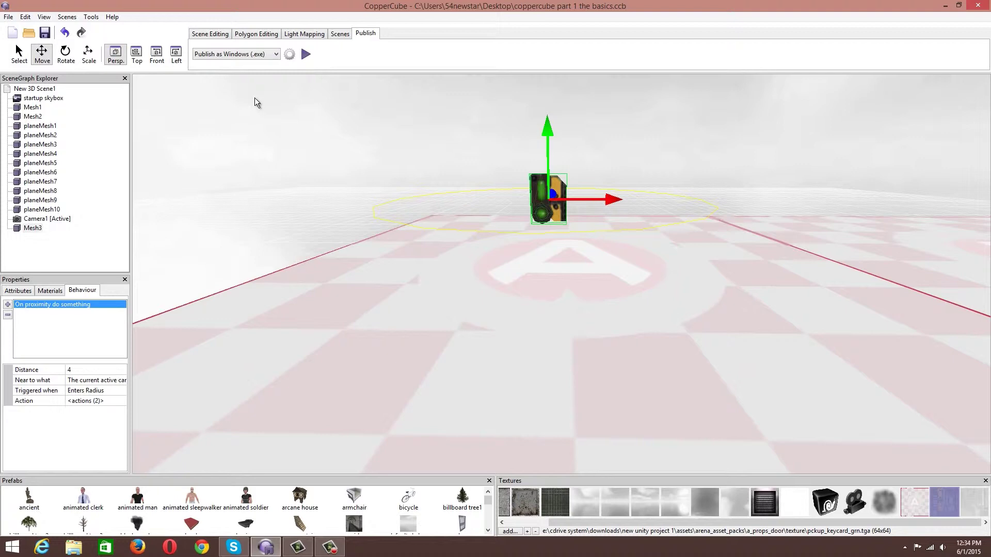
{"action": "left_click_drag", "start_coordinate": [379, 142], "coordinate": [585, 181]}
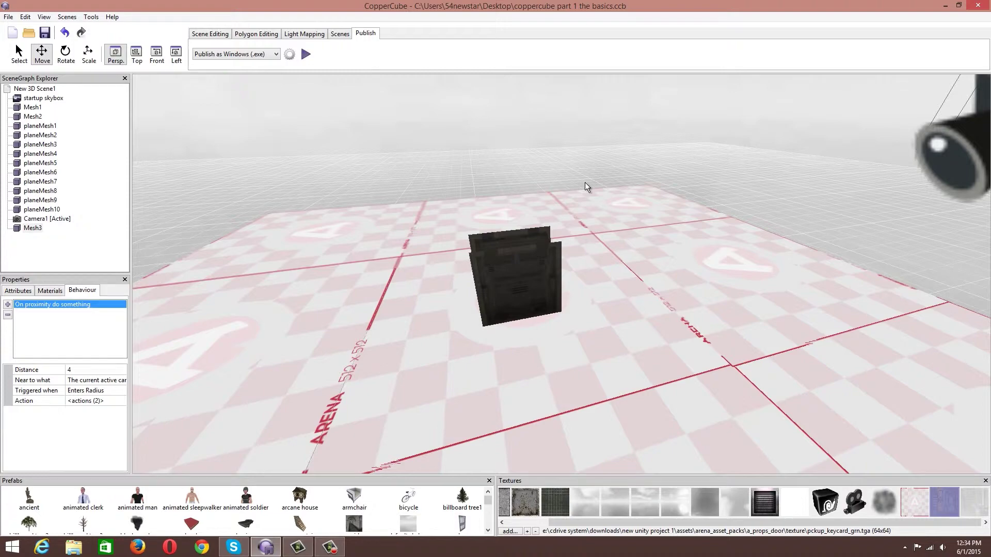
{"action": "left_click_drag", "start_coordinate": [584, 182], "coordinate": [540, 197]}
{"action": "scroll", "coordinate": [541, 197], "scroll_direction": "up", "scroll_amount": 4}
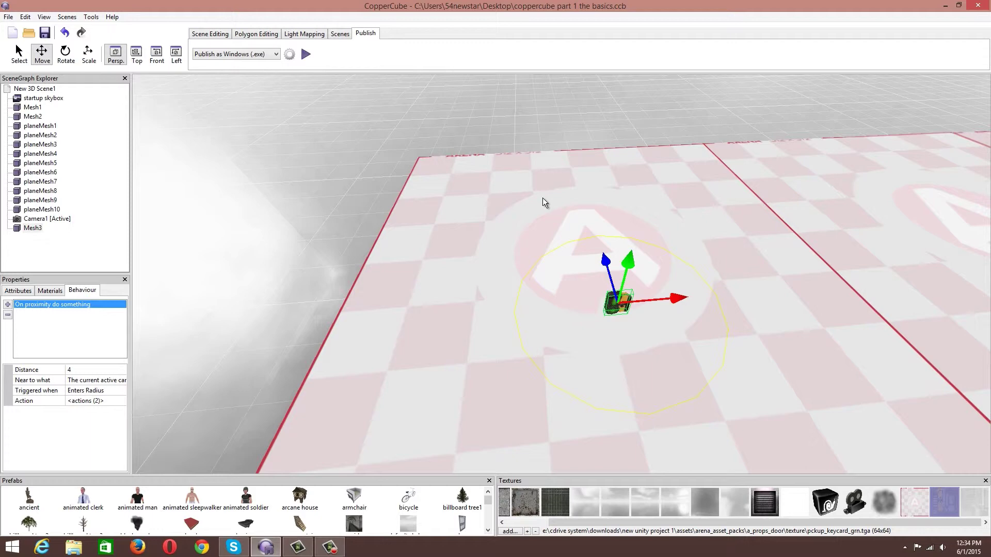
{"action": "right_click_drag", "start_coordinate": [543, 197], "coordinate": [607, 189]}
{"action": "scroll", "coordinate": [579, 196], "scroll_direction": "up", "scroll_amount": 5}
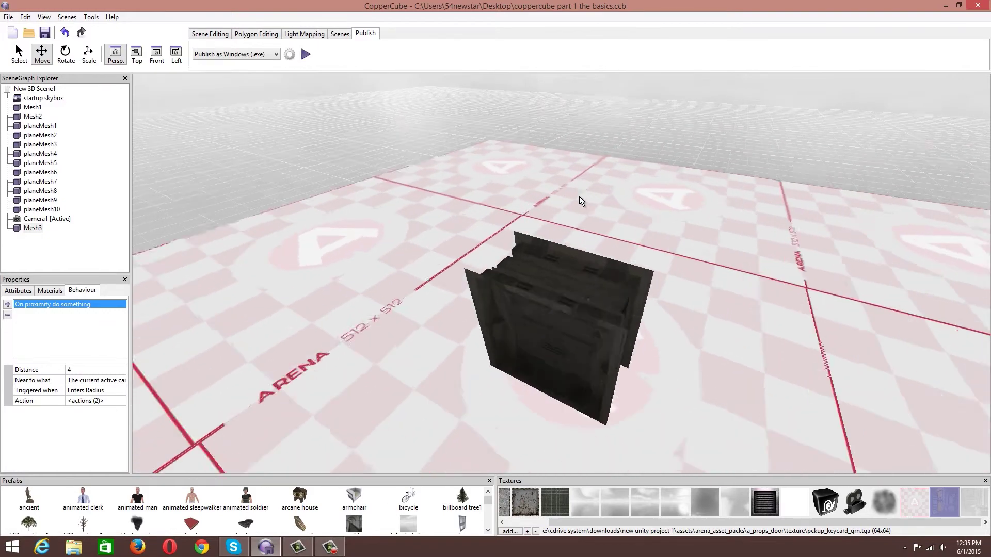
{"action": "scroll", "coordinate": [577, 196], "scroll_direction": "down", "scroll_amount": 5}
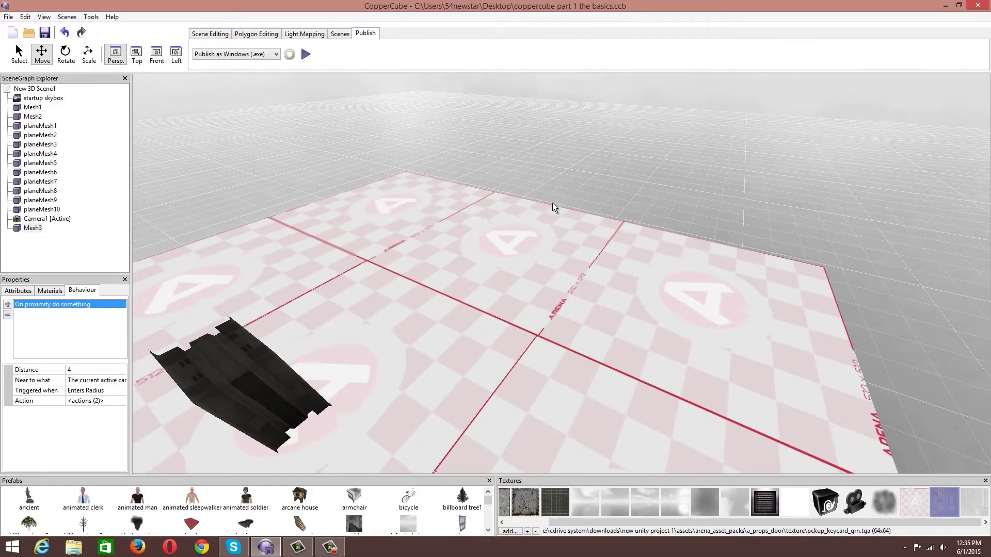